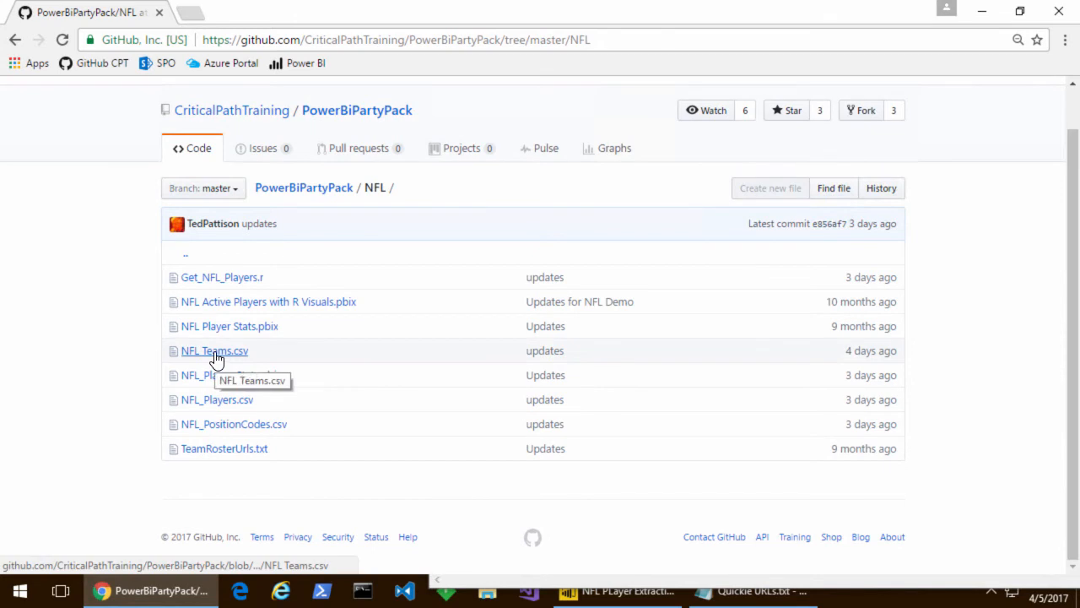
scroll(574, 327, "down", 1)
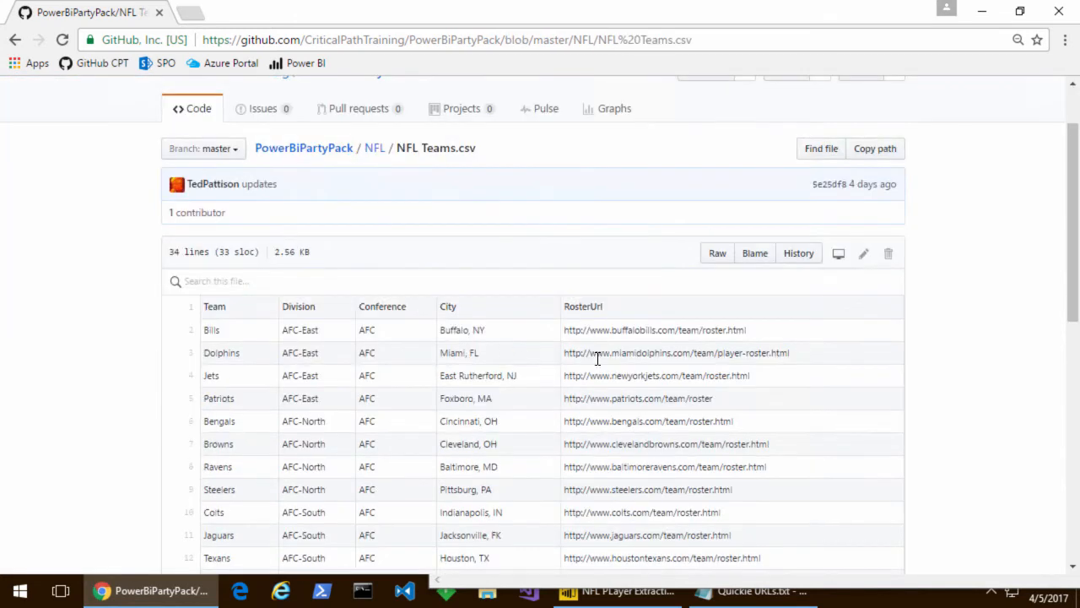
left_click(755, 591)
left_click(970, 427)
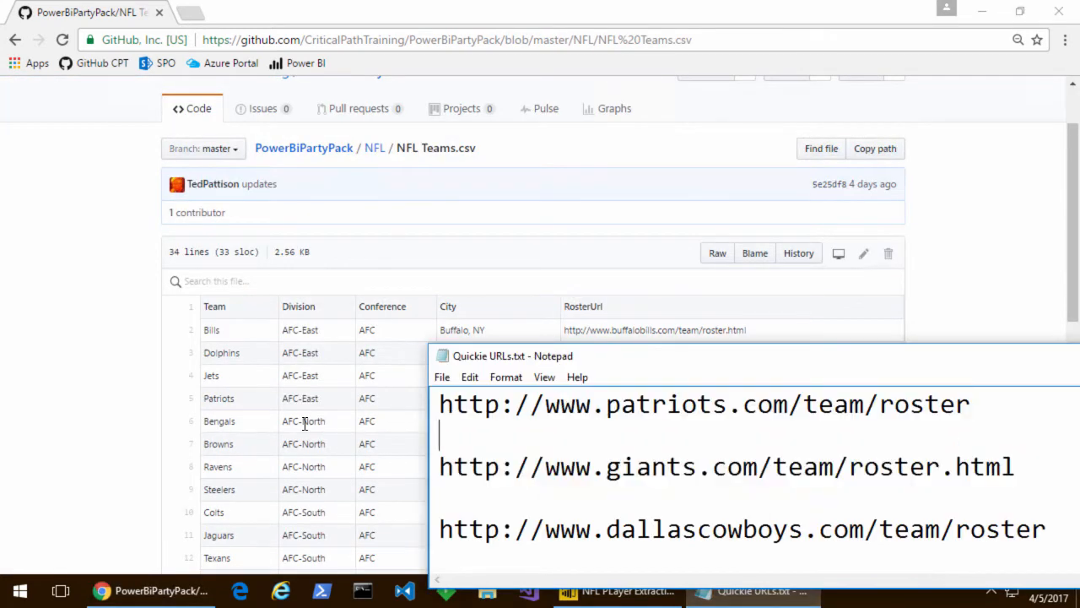
key("Up")
key("shift+End")
key("ctrl+c")
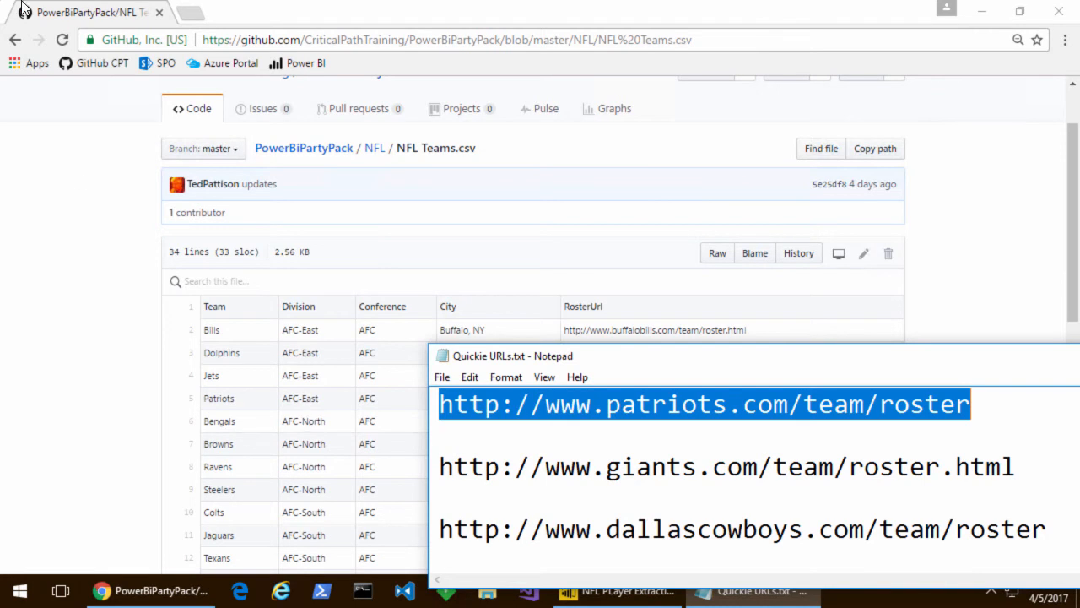
left_click(190, 12)
key("ctrl+v")
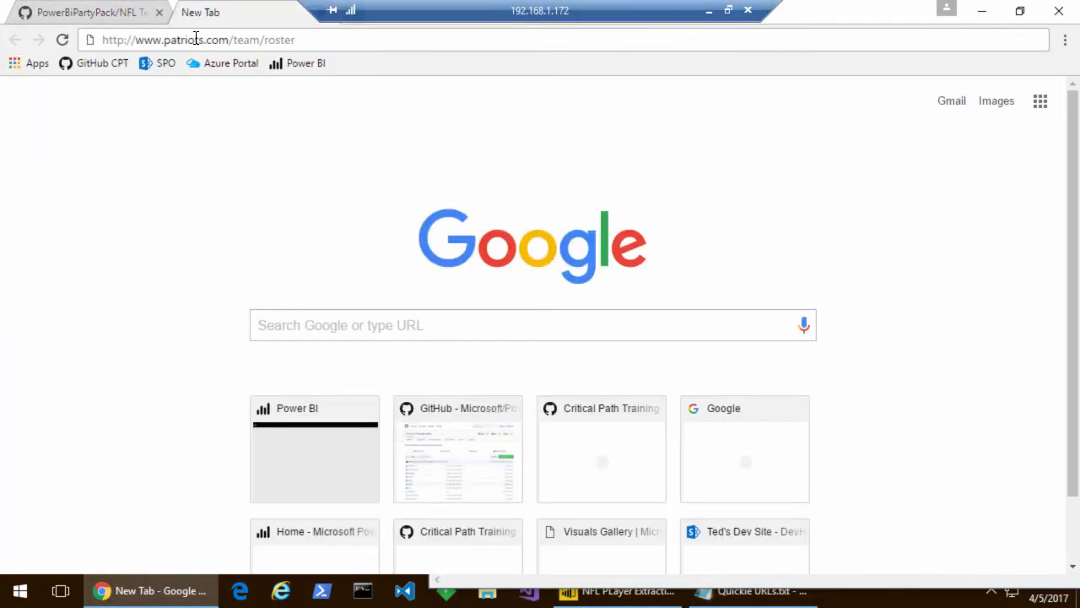
key("Return")
scroll(540, 422, "down", 1)
left_click(751, 590)
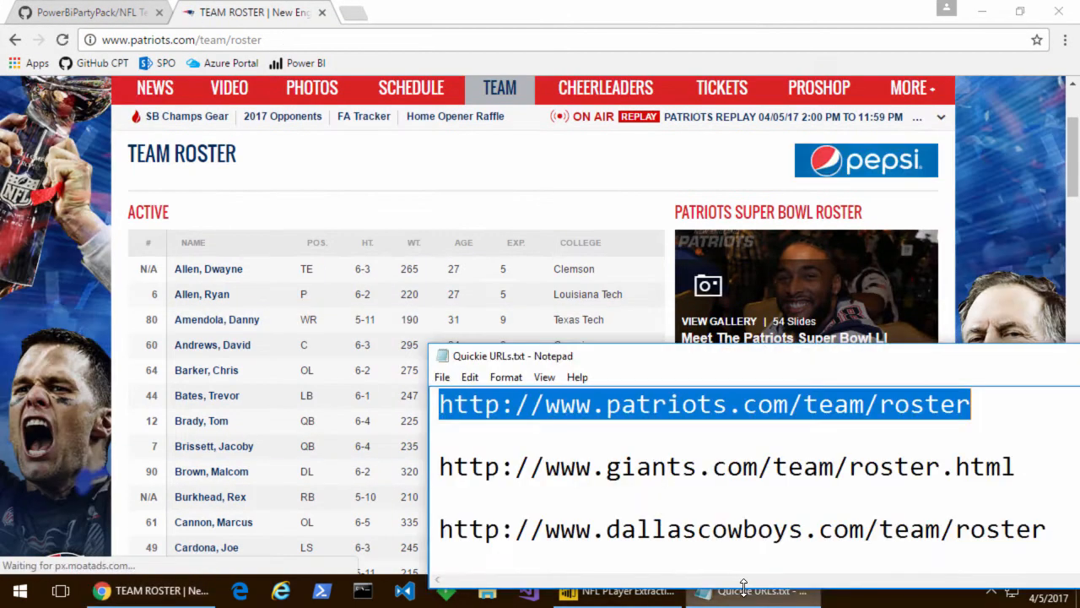
key("Down")
key("Down")
key("shift+End")
key("ctrl+c")
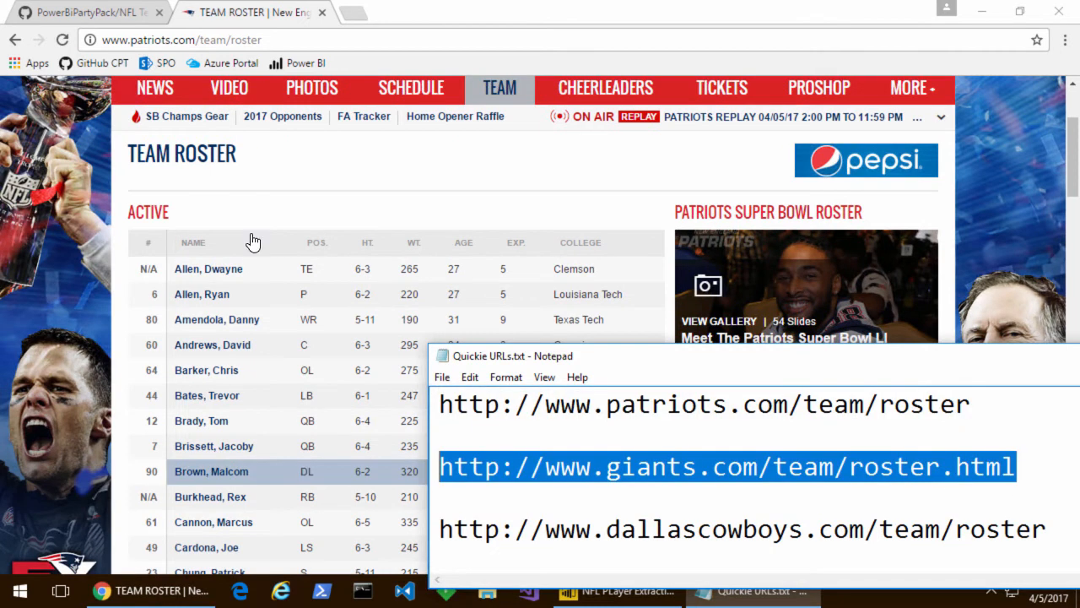
left_click(286, 39)
key("ctrl+v")
key("Return")
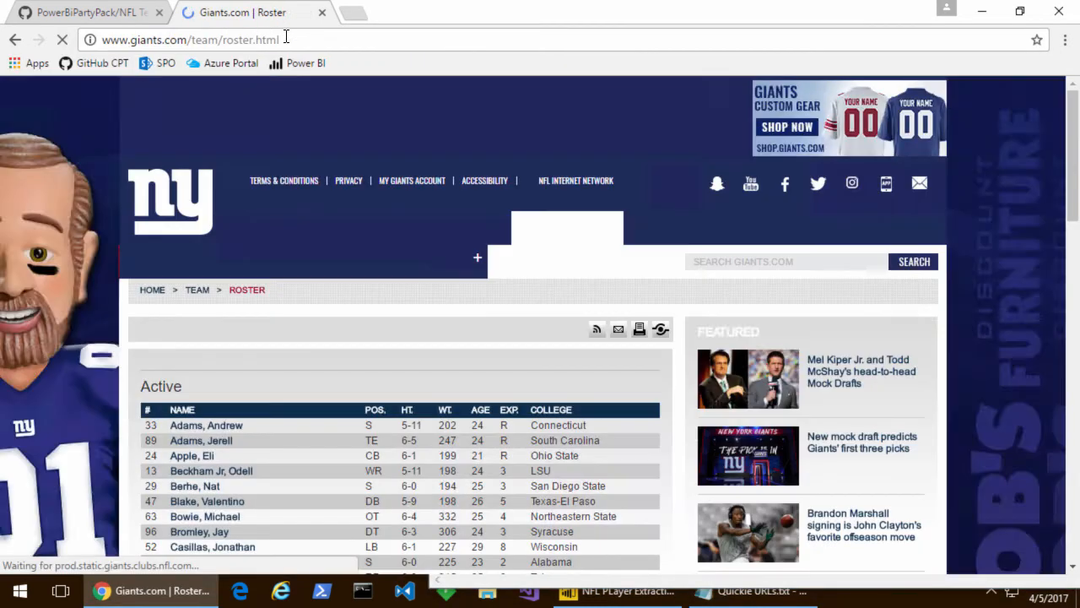
key("alt+Tab")
left_click_drag(1065, 525, 422, 503)
key("ctrl+c")
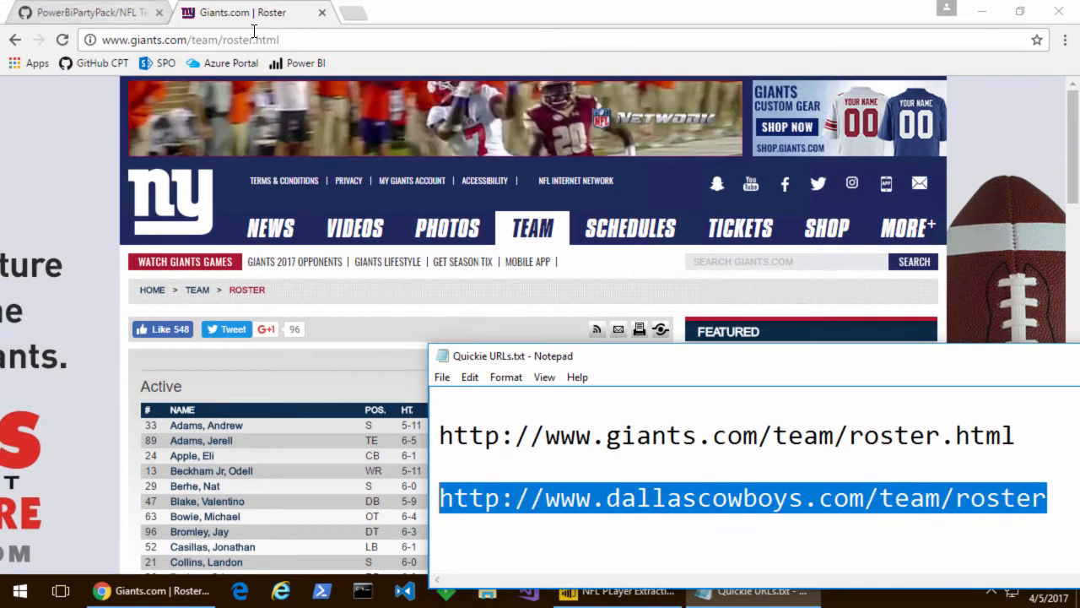
left_click(296, 40)
key("ctrl+v")
key("Return")
scroll(260, 444, "down", 3)
scroll(261, 445, "down", 6)
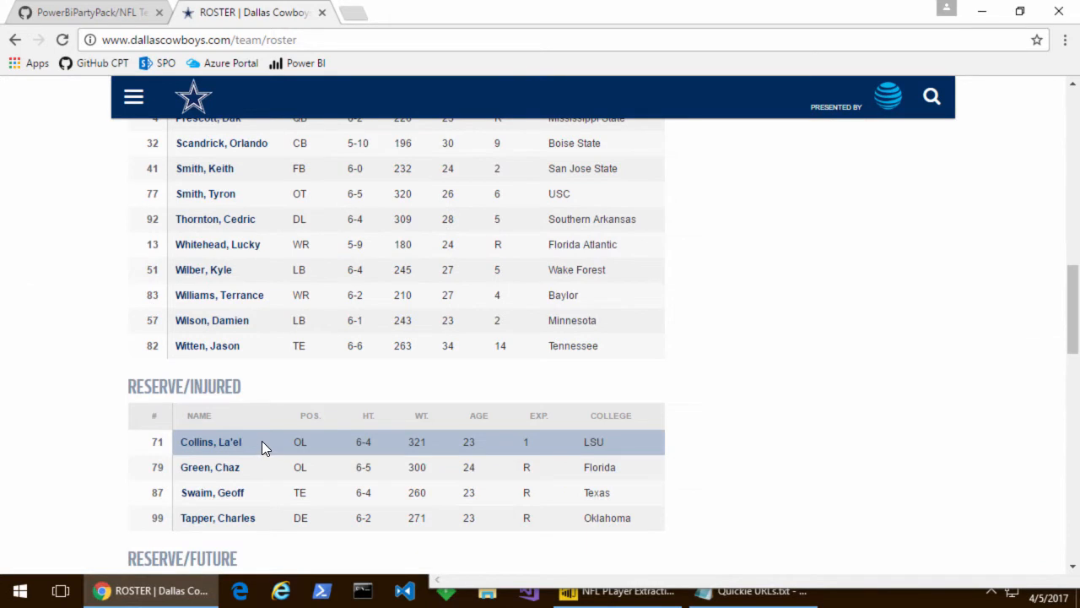
key("ctrl+w")
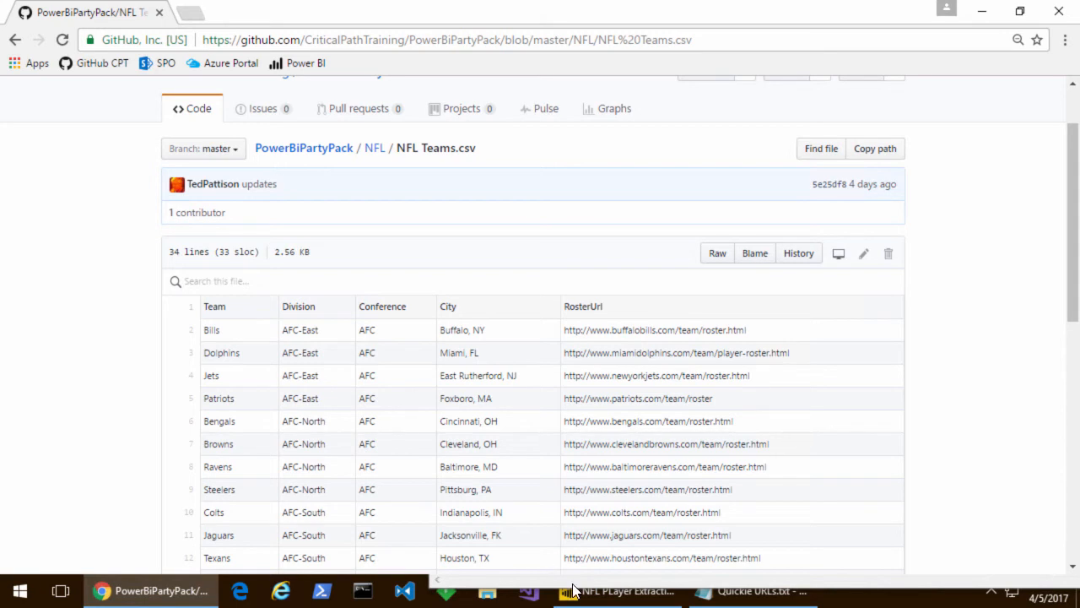
- Switch to Power BI Desktop and set the current file's privacy option to ignore the Privacy Levels and potentially improve performance
left_click(631, 591)
left_click(23, 29)
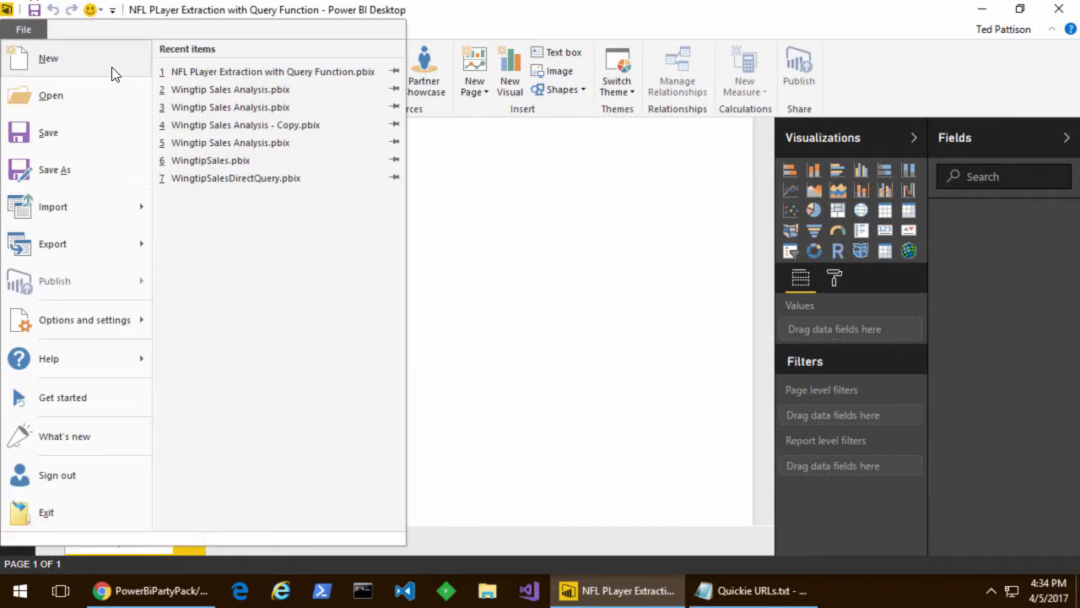
mouse_move(135, 327)
left_click(253, 83)
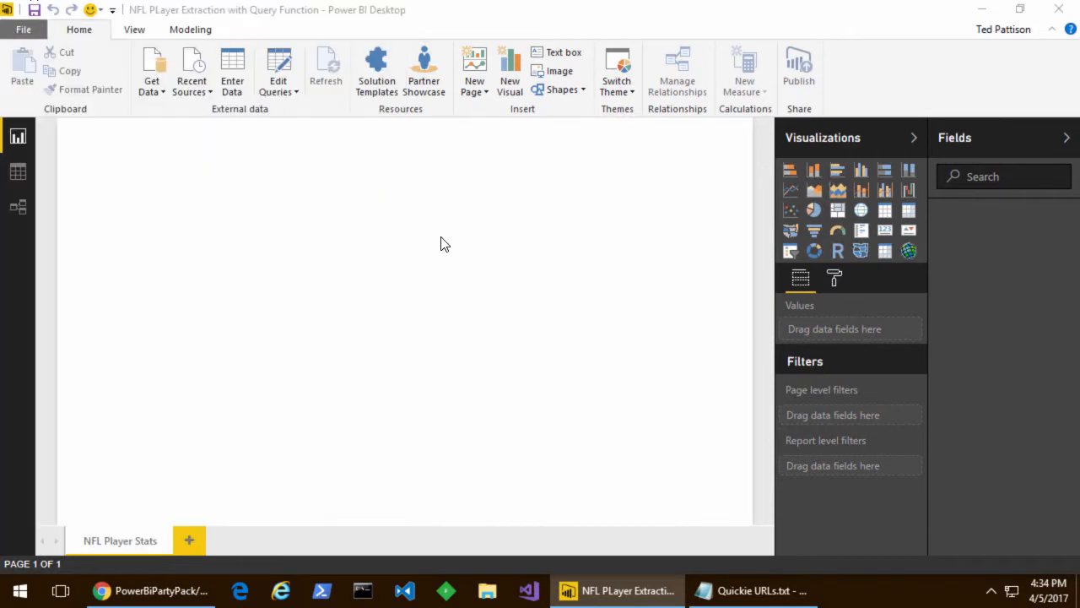
left_click(354, 437)
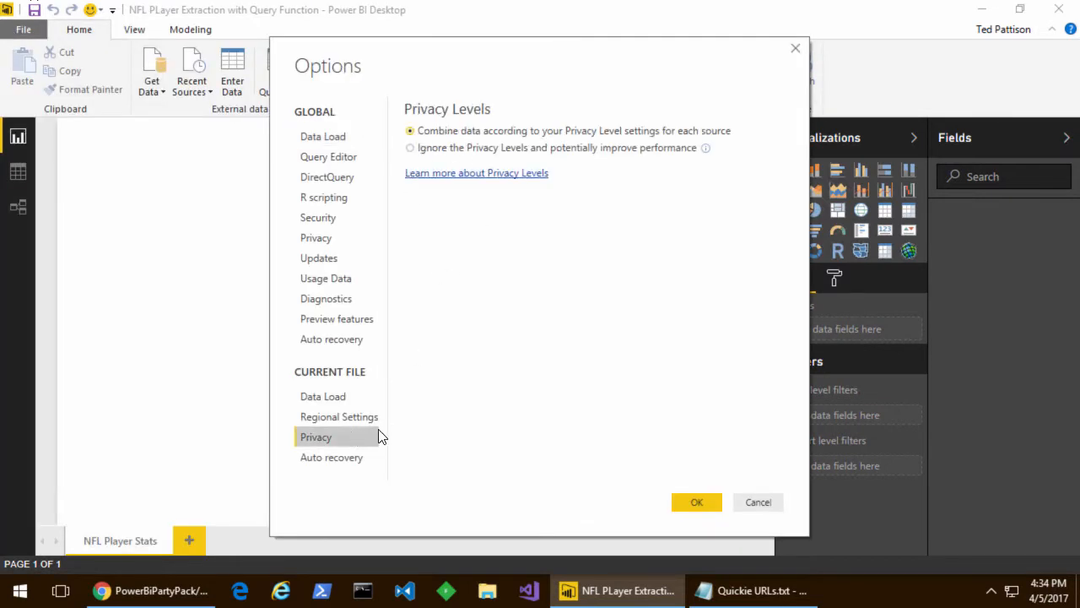
left_click(410, 147)
left_click(690, 510)
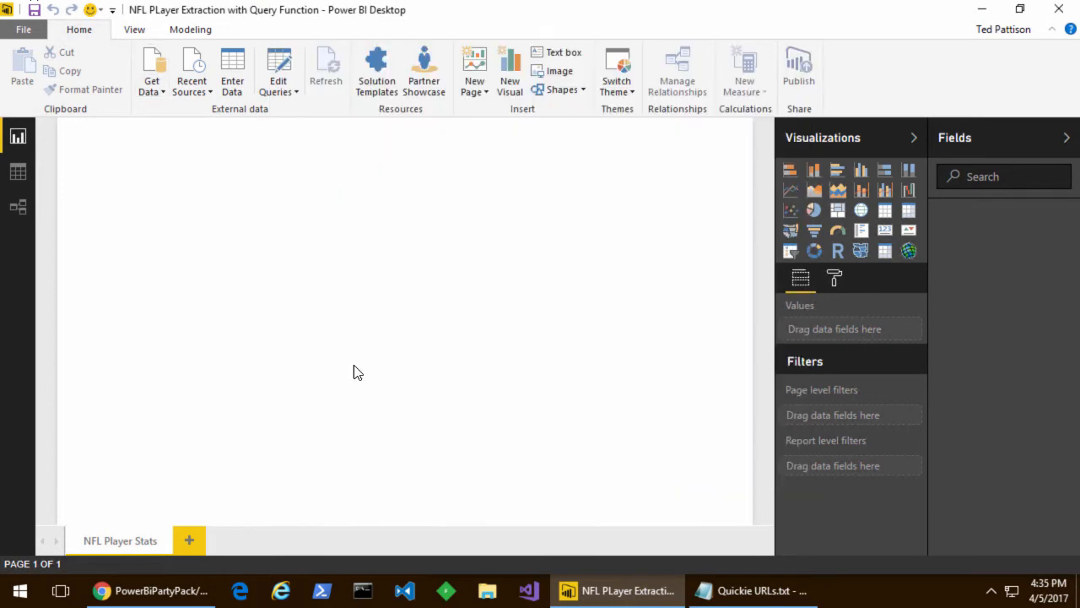
- Switch to Chrome and copy the link address of the raw NFL Teams.csv file on GitHub
left_click(177, 593)
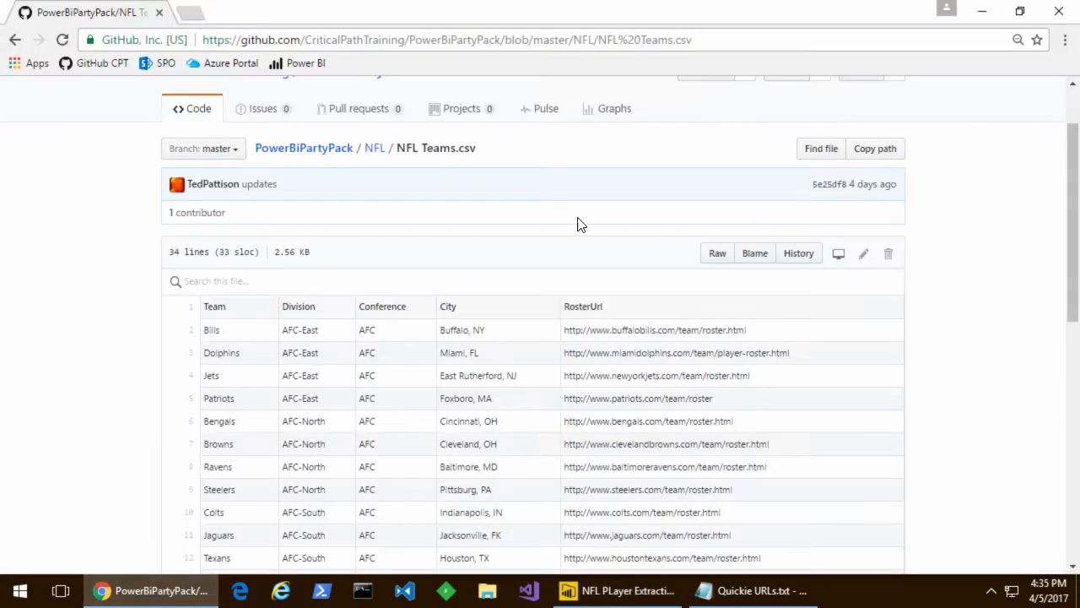
right_click(715, 256)
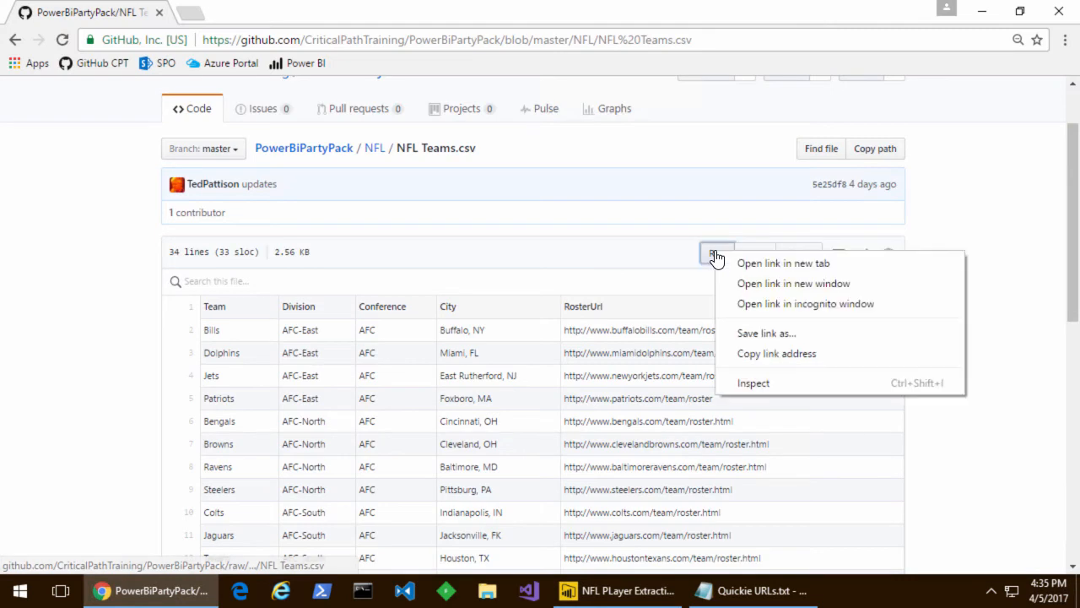
left_click(809, 355)
- Switch to Power BI Desktop and connect to the copied CSV address as a Web data source with anonymous access
left_click(618, 590)
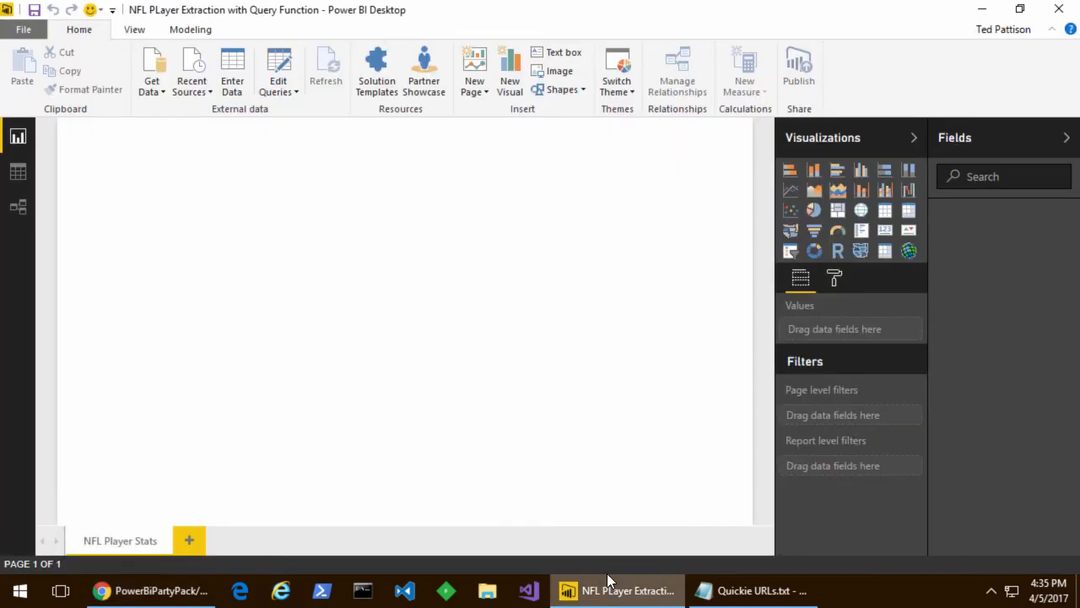
left_click(155, 90)
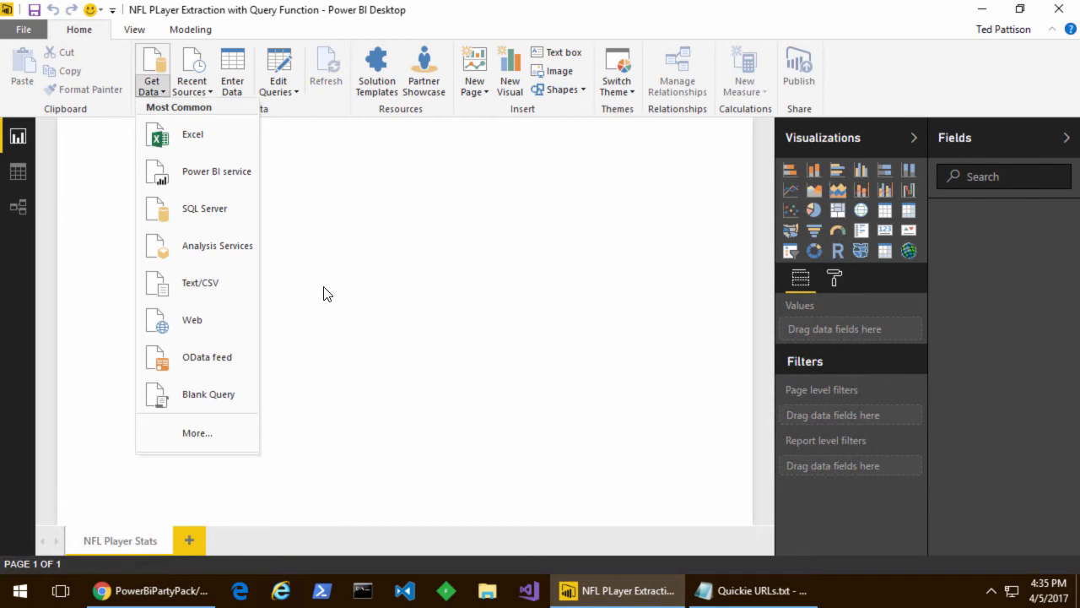
left_click(257, 320)
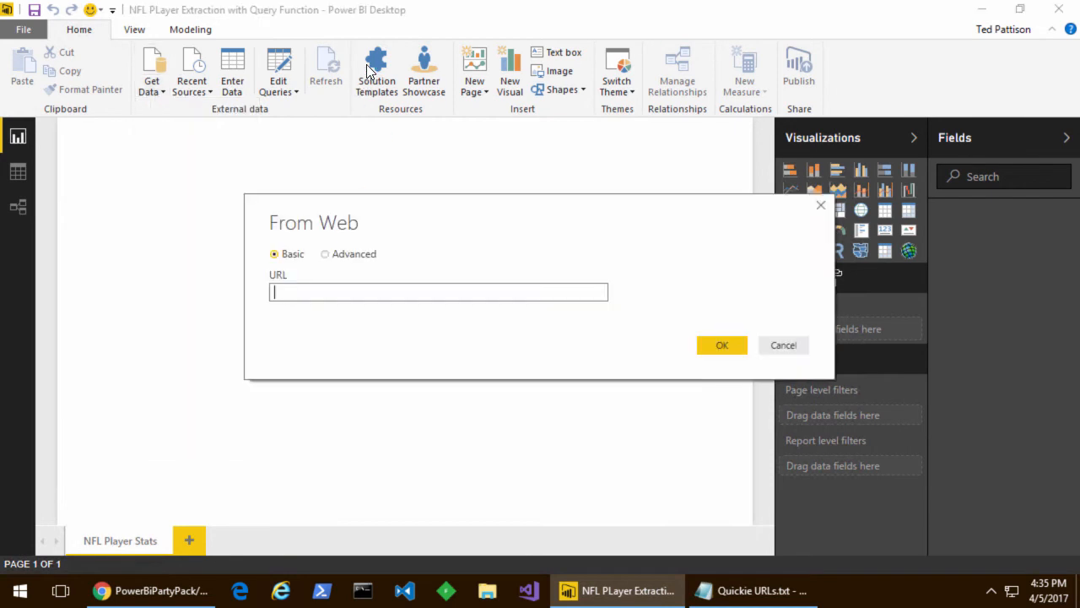
key("ctrl+v")
key("Return")
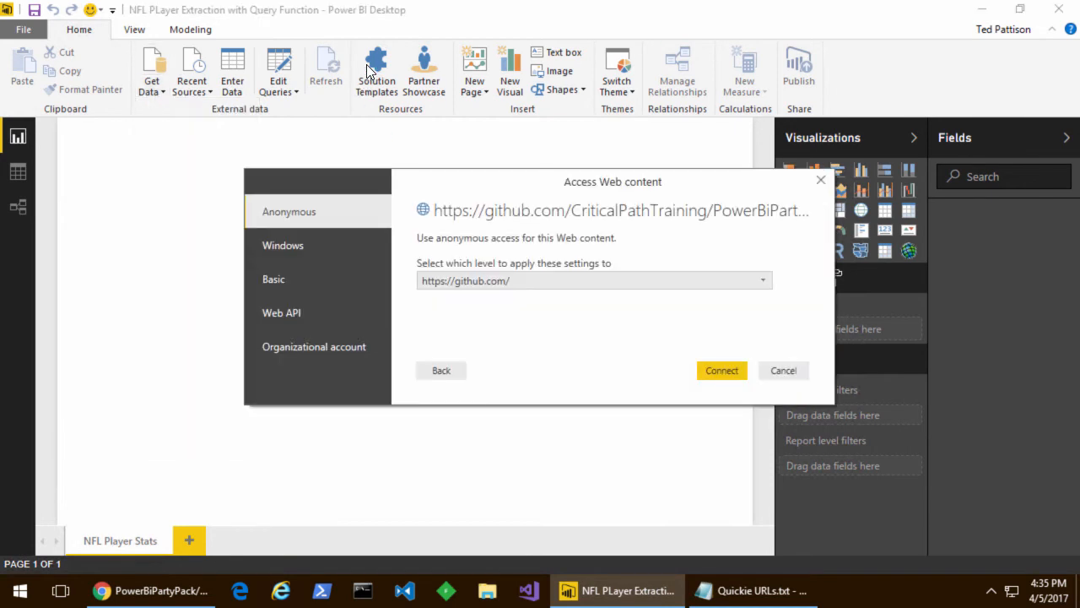
left_click(718, 380)
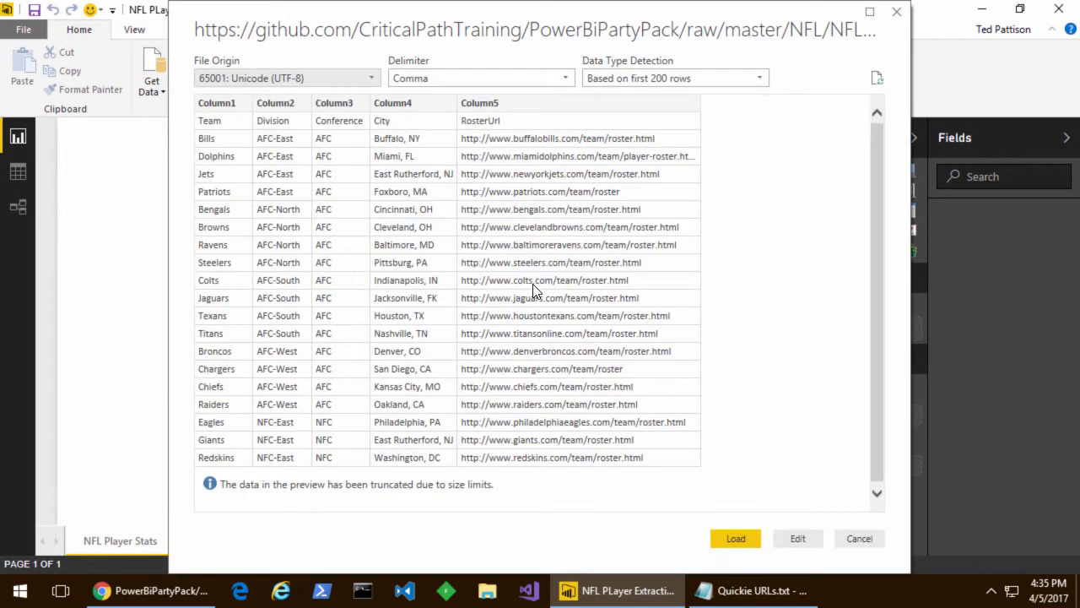
- Open the previewed teams data for editing and use its first row as headers
left_click(808, 542)
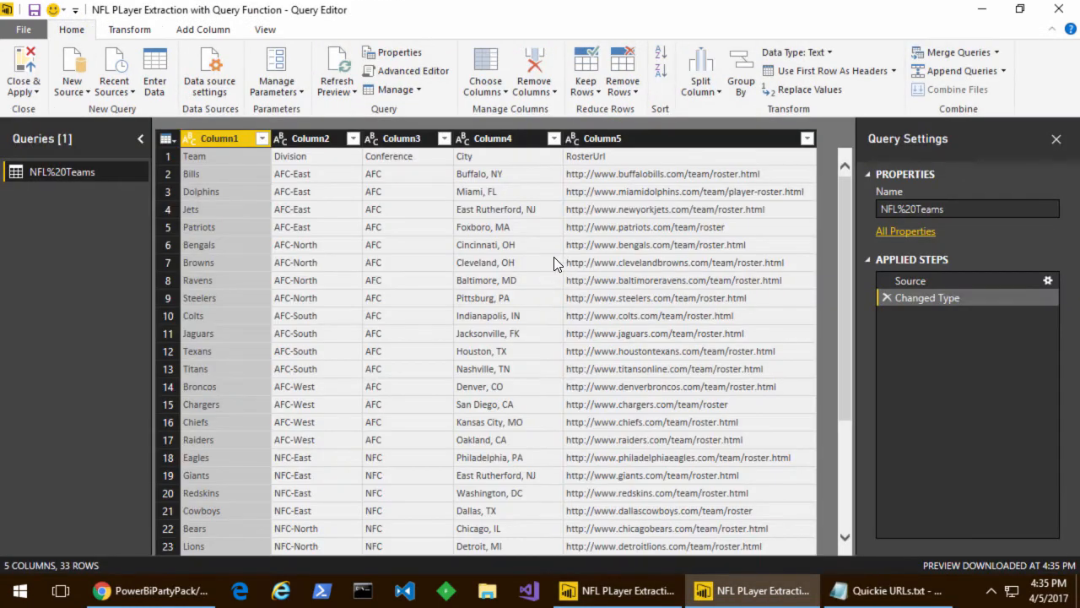
left_click(870, 73)
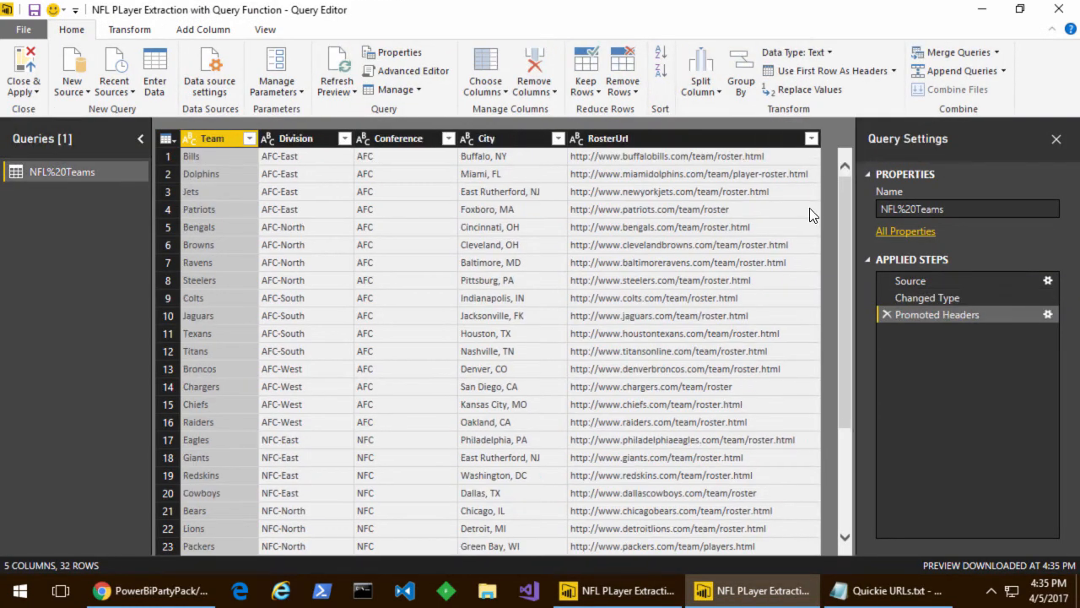
- Rename the NFL%20Teams query as Teams, then close the Query Editor and apply the changes
left_click(956, 210)
key("Home")
key("Delete")
key("Delete")
key("Delete")
key("Delete")
key("Delete")
key("Delete")
left_click(24, 65)
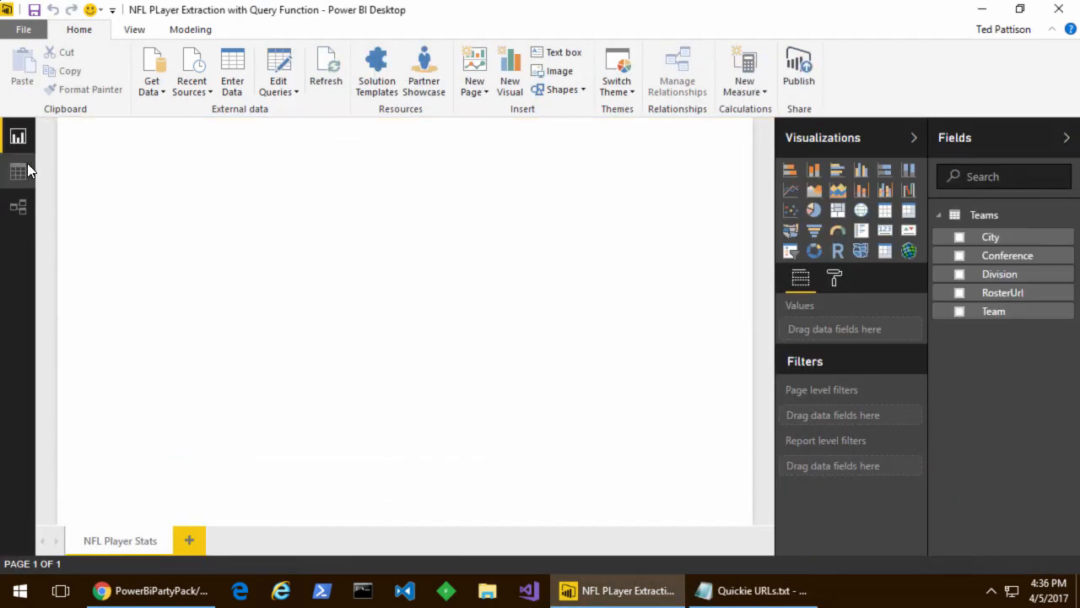
- Inspect the Teams table in the relationships diagram and its rows in the data view
left_click(18, 205)
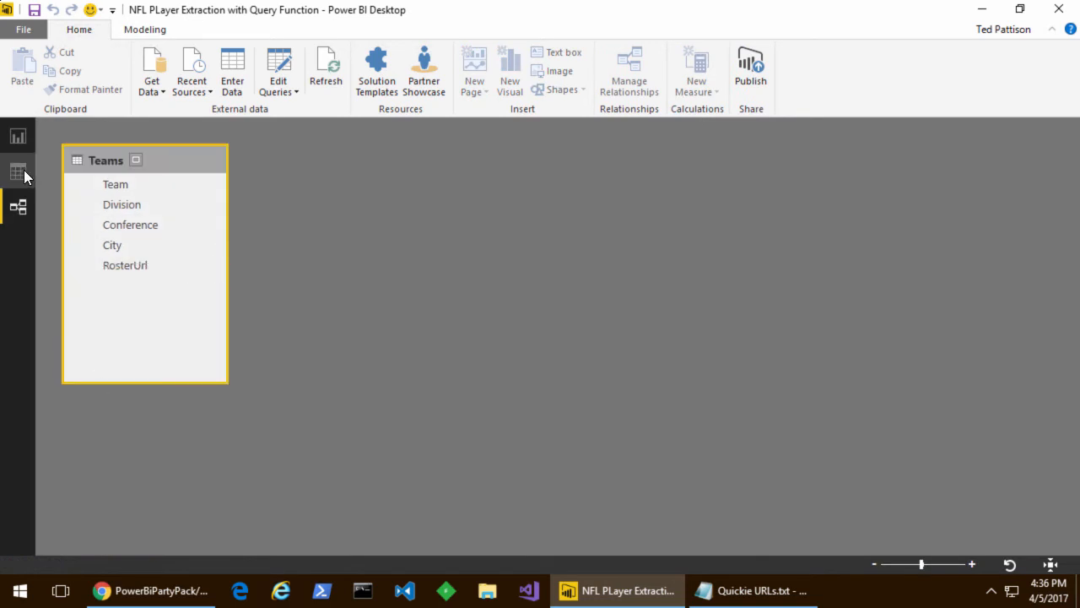
left_click(23, 173)
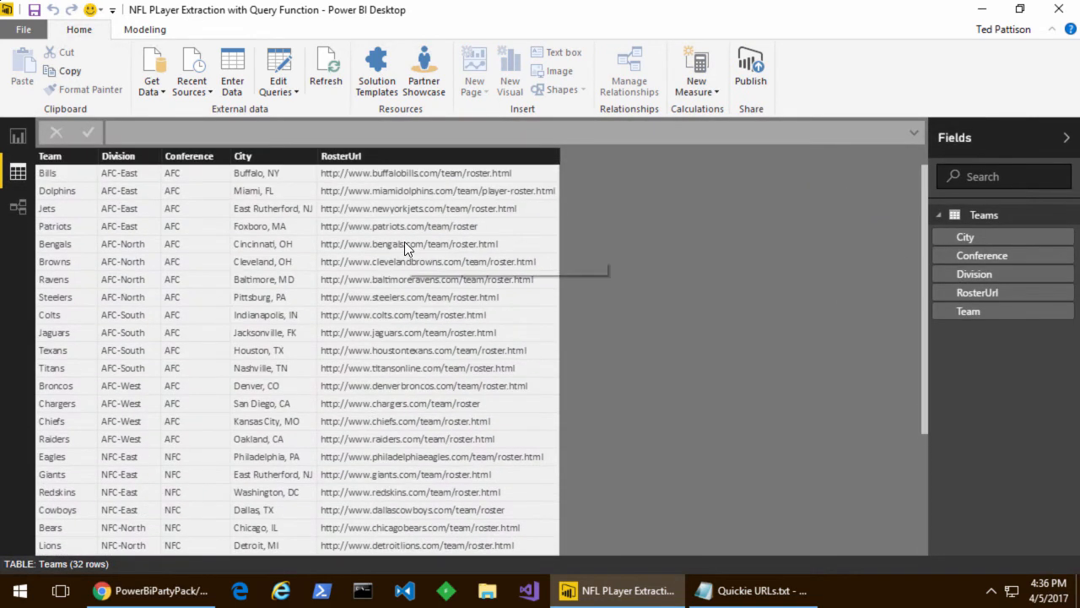
left_click(158, 91)
left_click(183, 314)
key("ctrl+v")
left_click(722, 344)
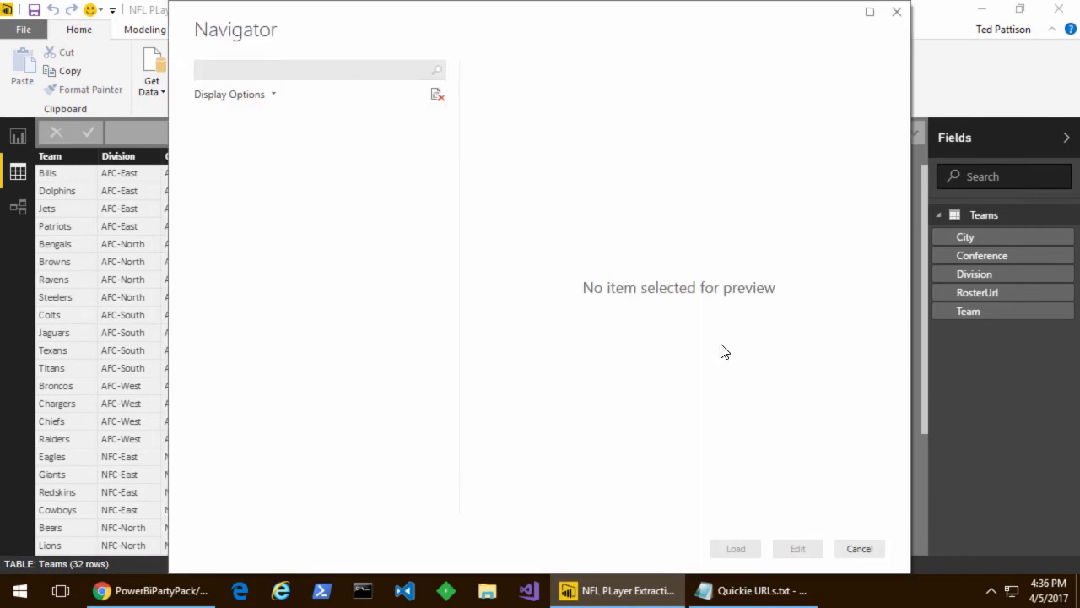
left_click(272, 162)
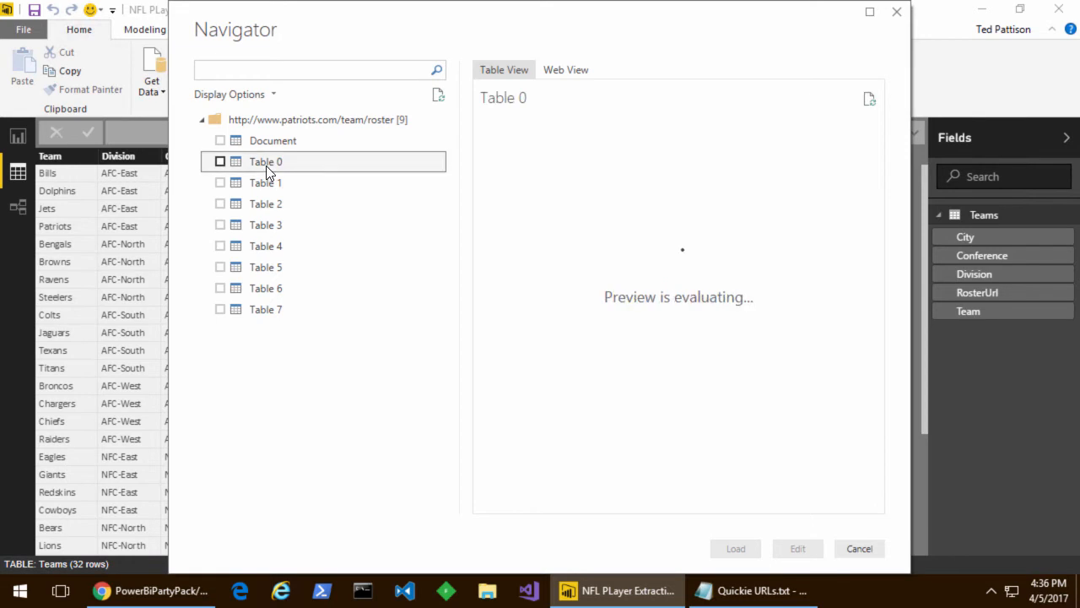
left_click(221, 162)
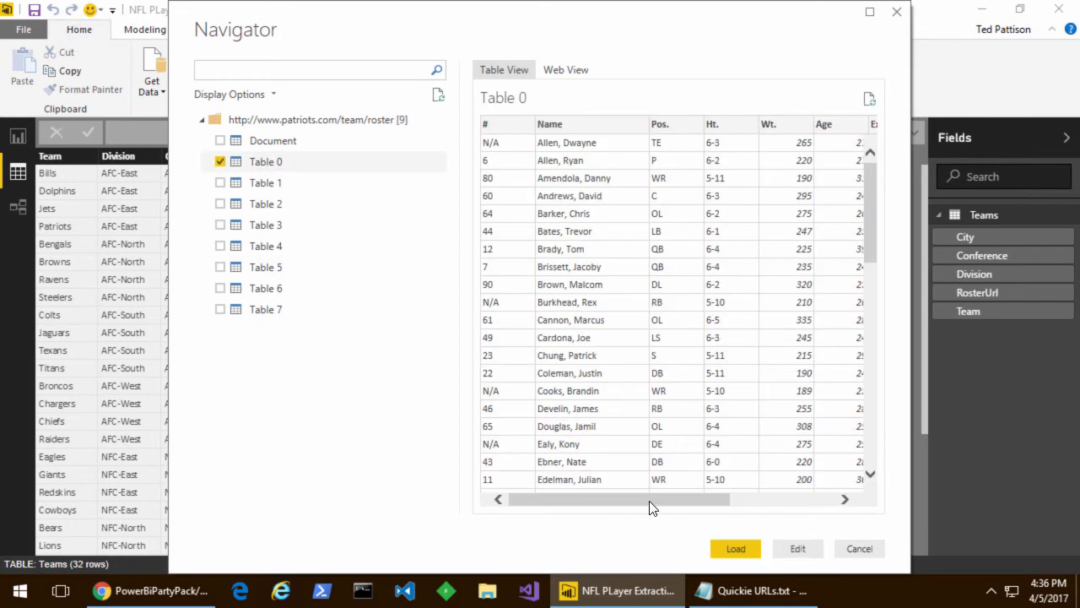
left_click(798, 549)
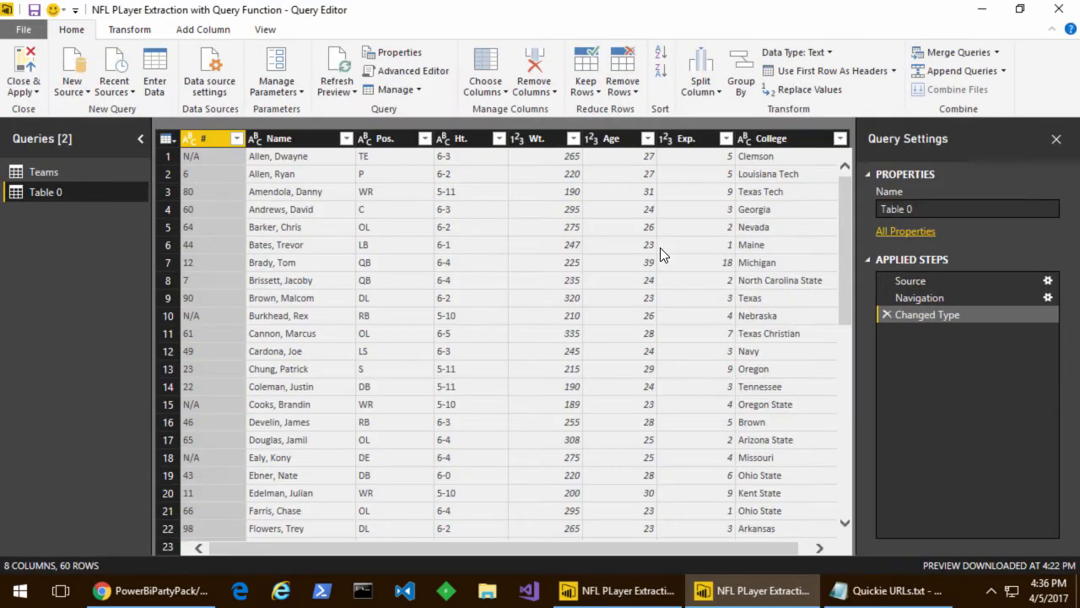
- Rename the Table 0 query as GetPlayers, then close the Query Editor and apply the changes
left_click_drag(939, 214, 717, 199)
type("GetPlayers")
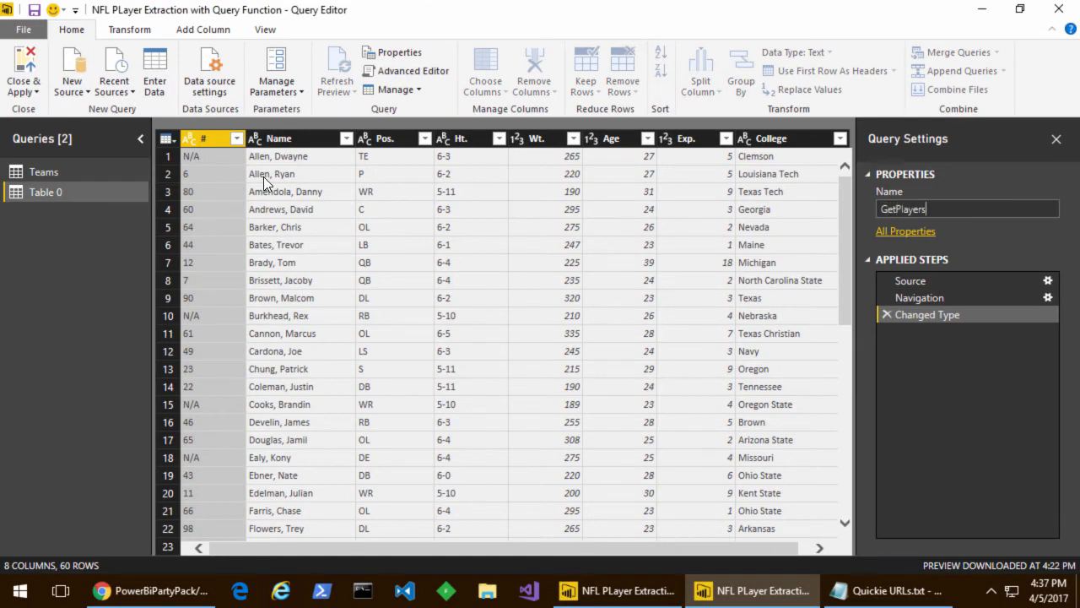
left_click(25, 84)
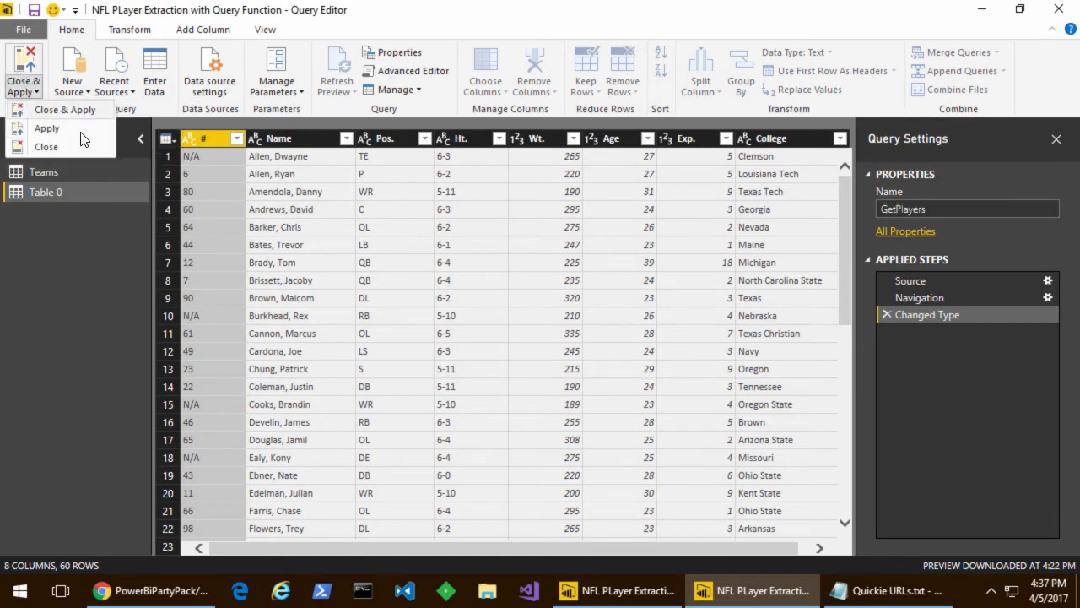
left_click(47, 108)
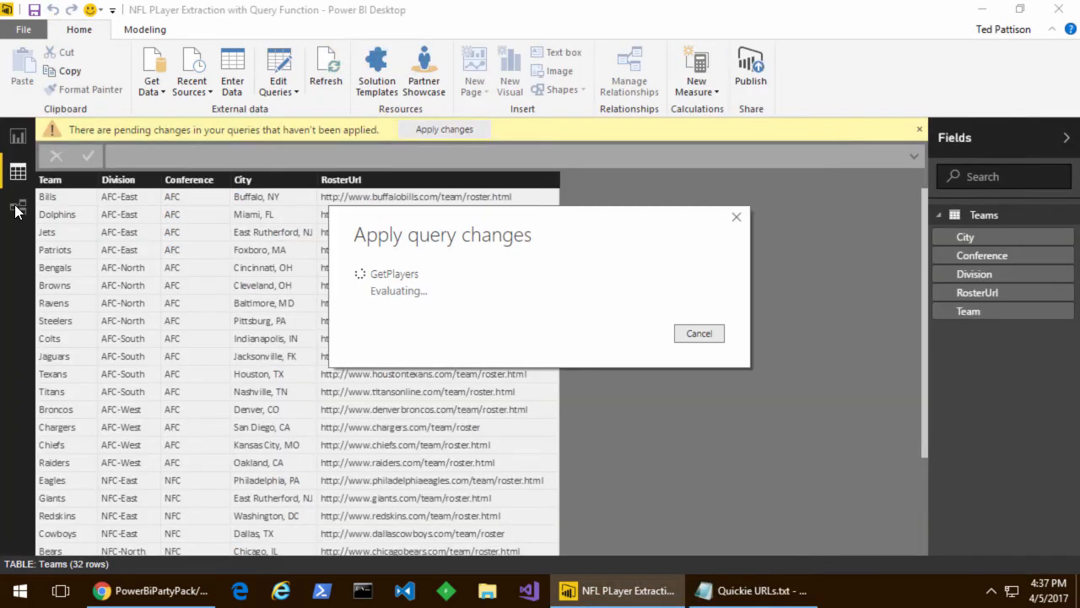
- In the relationships diagram, align the GetPlayers table beside Teams and enlarge it to show all its fields
left_click(18, 207)
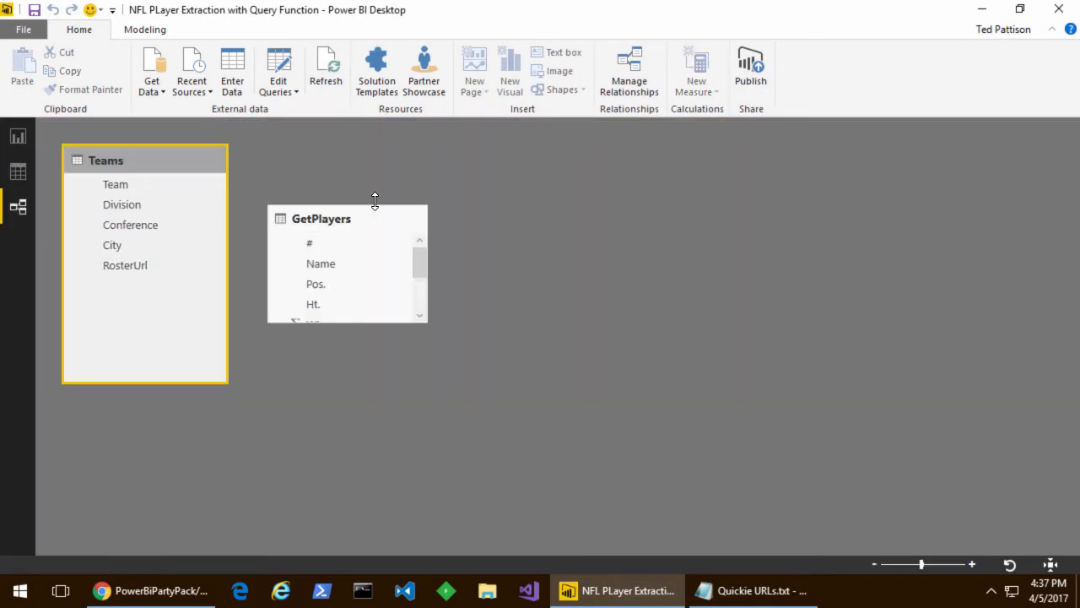
left_click_drag(386, 211, 392, 164)
left_click_drag(363, 272, 367, 371)
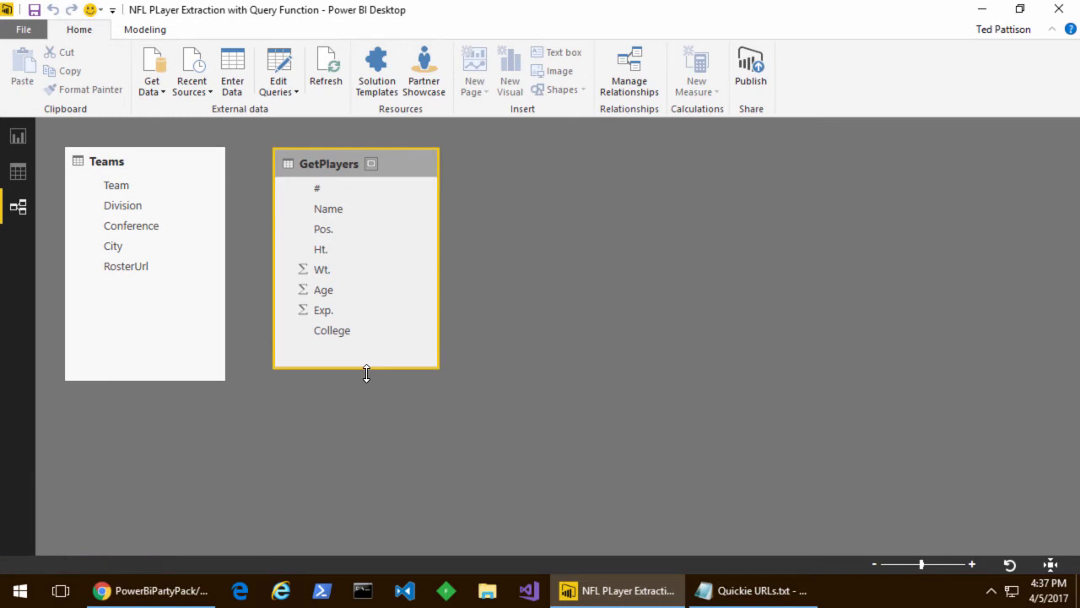
- Open the GetPlayers query's code in the Advanced Editor and add the function header (rosterUrl) => above the let expression
left_click(292, 92)
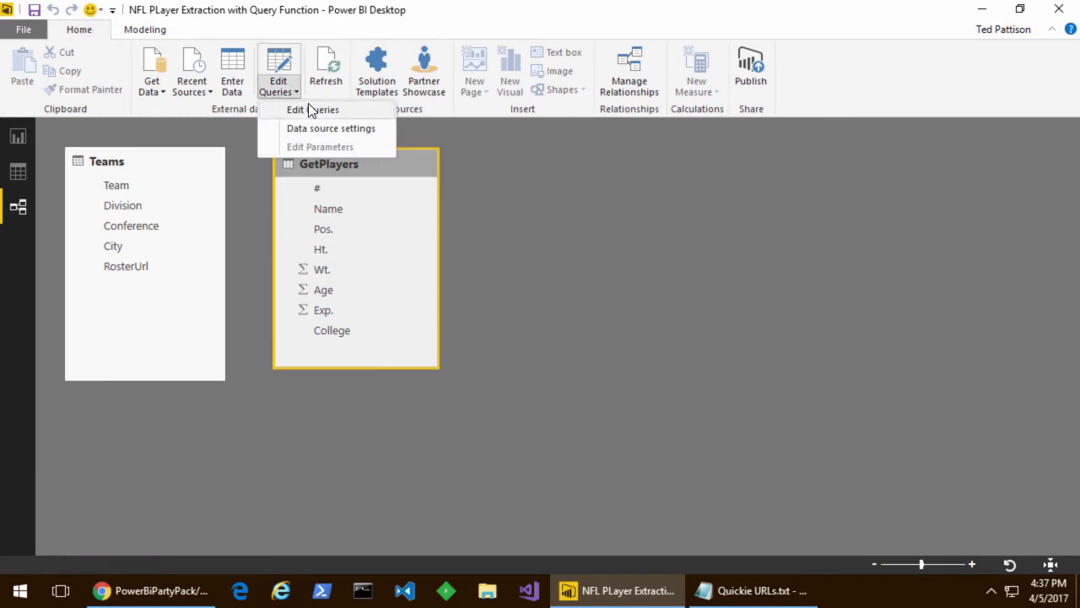
left_click(308, 108)
left_click(98, 194)
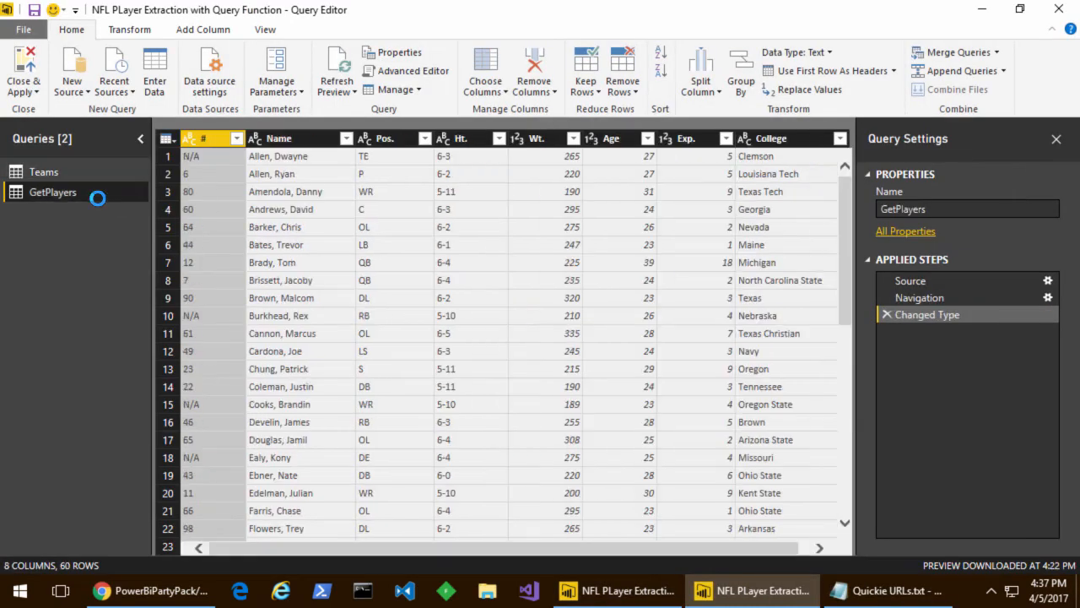
left_click(276, 29)
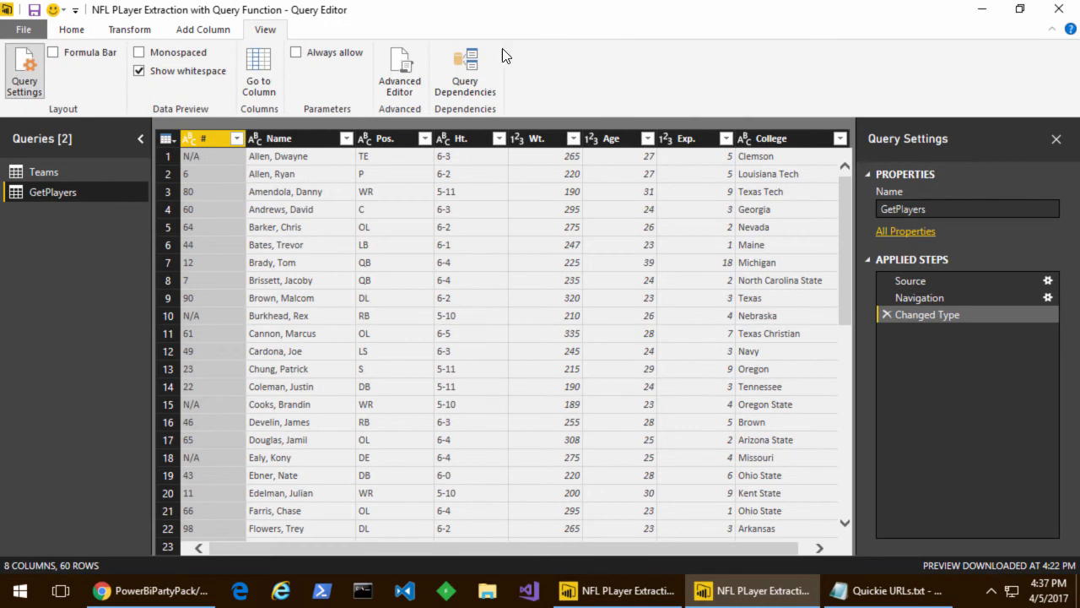
left_click(412, 89)
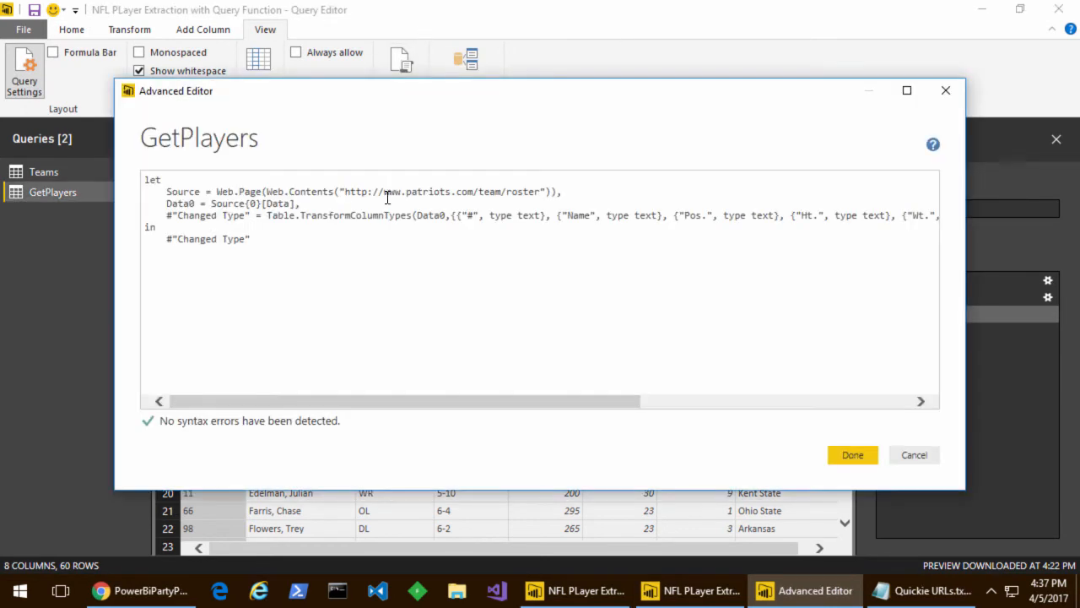
key("Home")
key("Return")
key("Return")
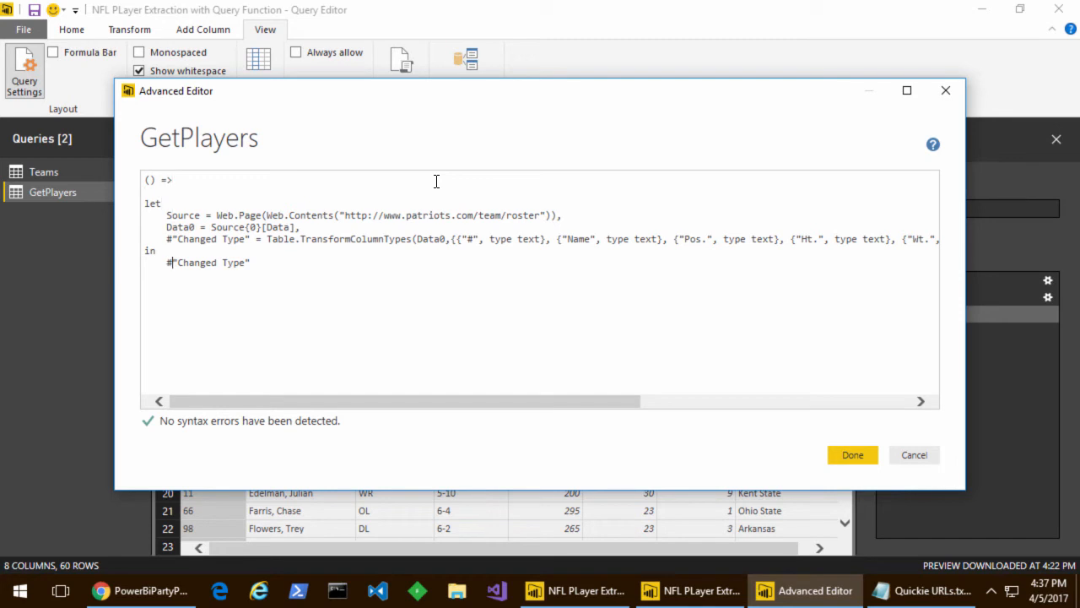
type("rosterUrl")
key("ctrl+shift+Left")
key("ctrl+c")
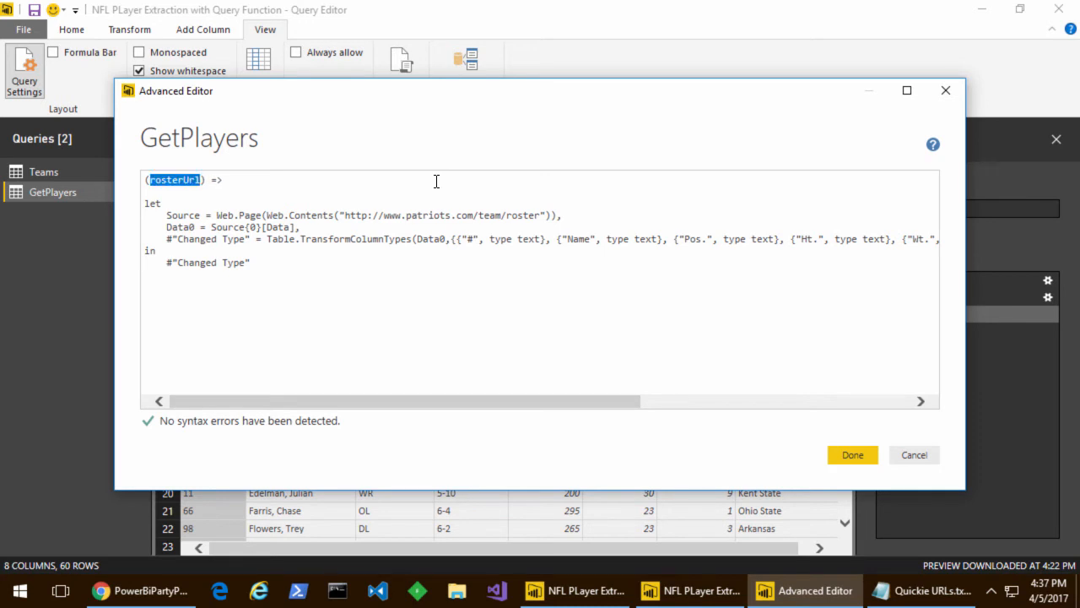
- Replace the hard-coded web address inside Web.Contents with the rosterUrl parameter and apply the edited GetPlayers code
left_click(349, 220)
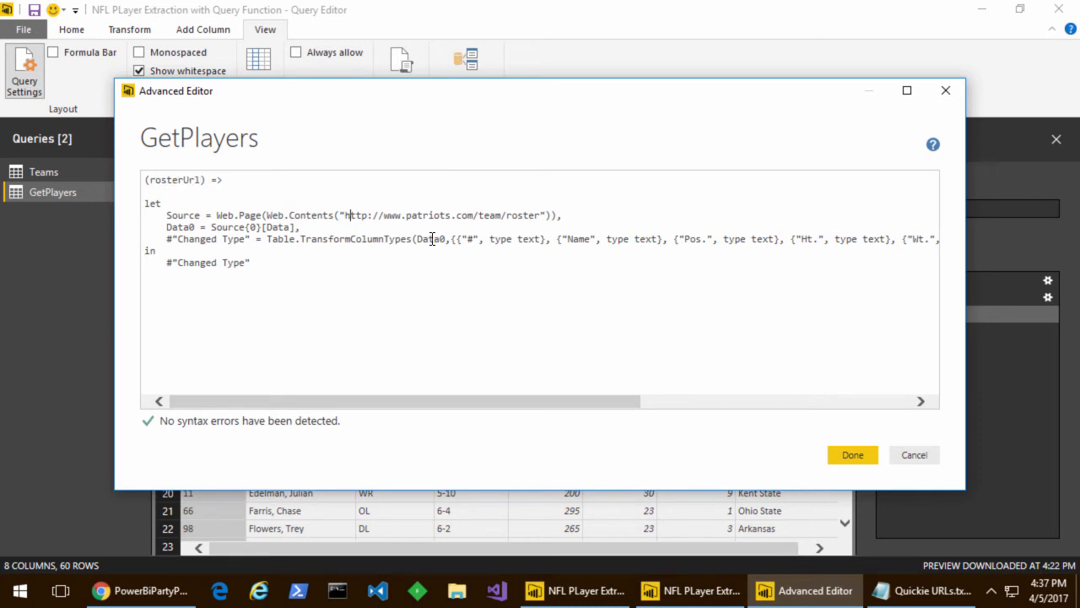
key("shift+End")
key("shift+Left")
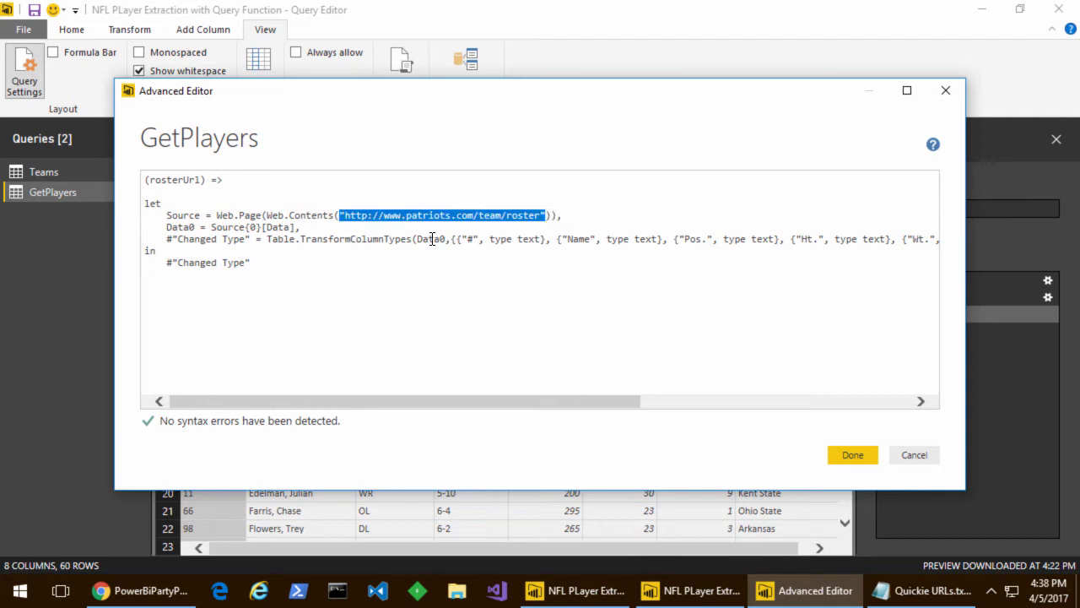
key("ctrl+v")
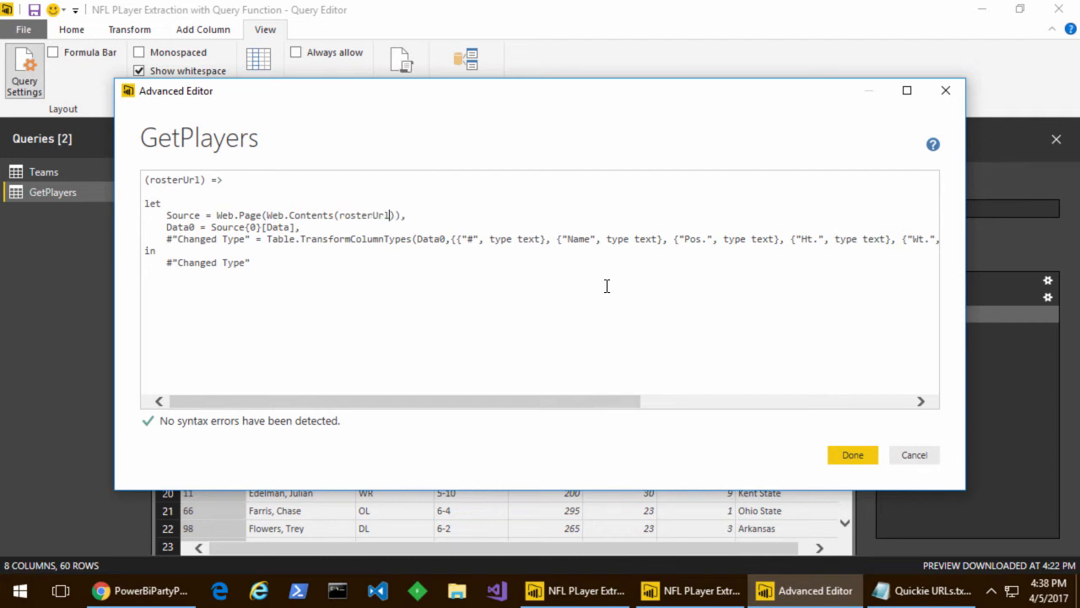
left_click(851, 454)
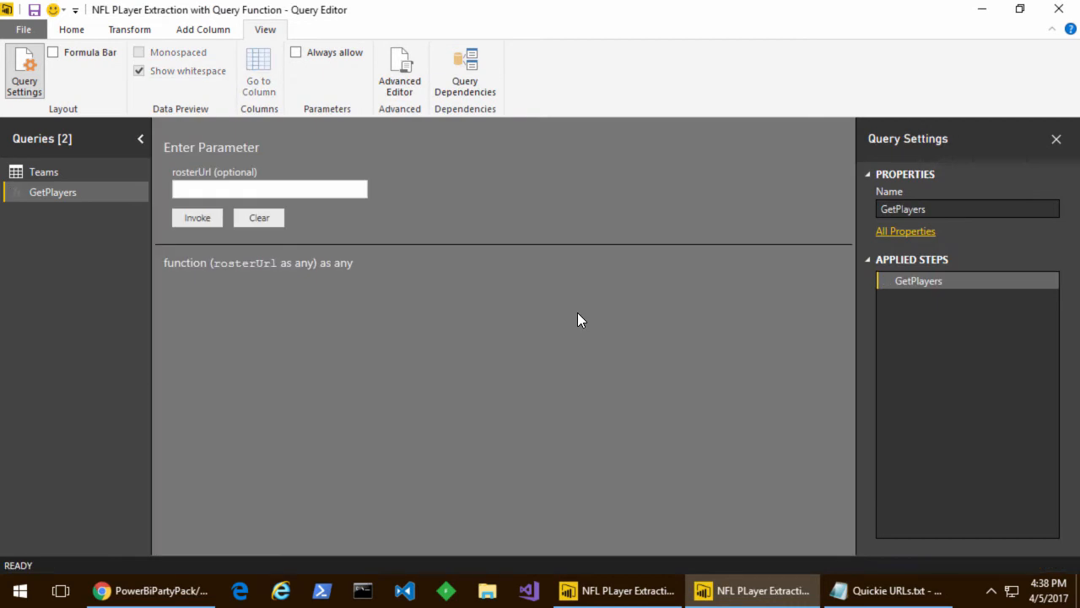
left_click(194, 188)
type("http://www.patriots.com/team/roster")
left_click(196, 218)
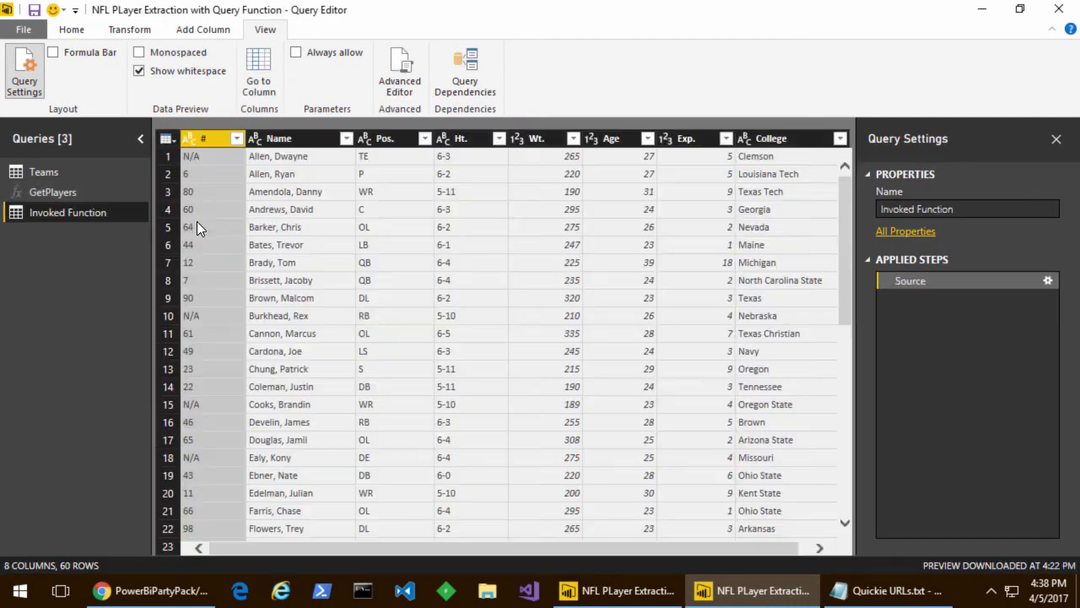
key("alt+Tab")
left_click_drag(588, 116, 3, 114)
key("ctrl+c")
key("alt+Tab")
left_click(52, 192)
left_click(222, 189)
key("ctrl+v")
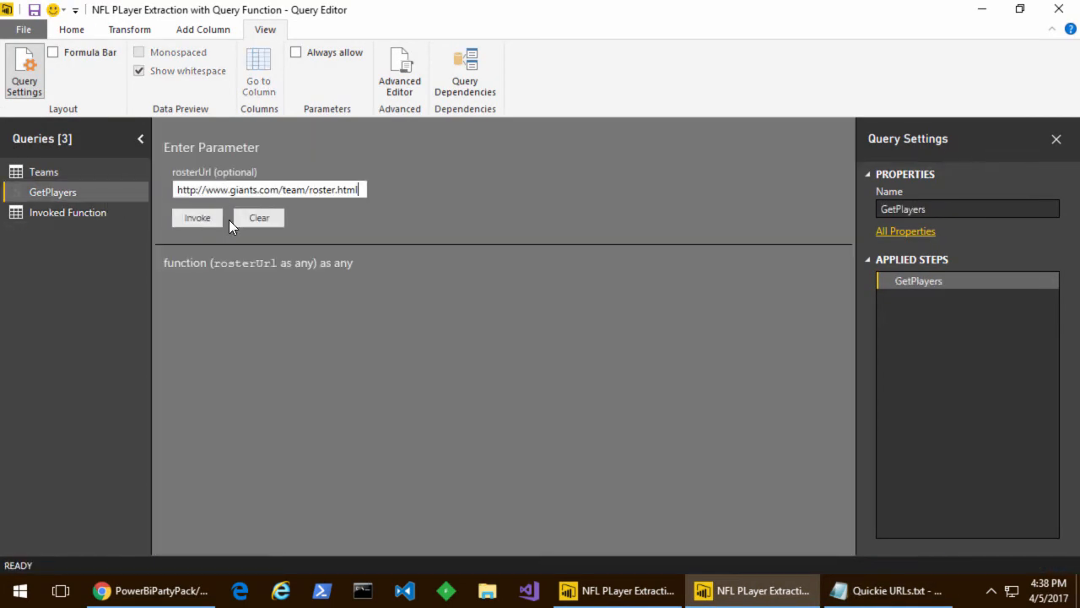
left_click(202, 222)
- Delete both Invoked Function test queries, keeping only Teams and GetPlayers
left_click(97, 216)
right_click(96, 215)
left_click(131, 267)
left_click(615, 324)
left_click(97, 217)
right_click(108, 216)
left_click(131, 265)
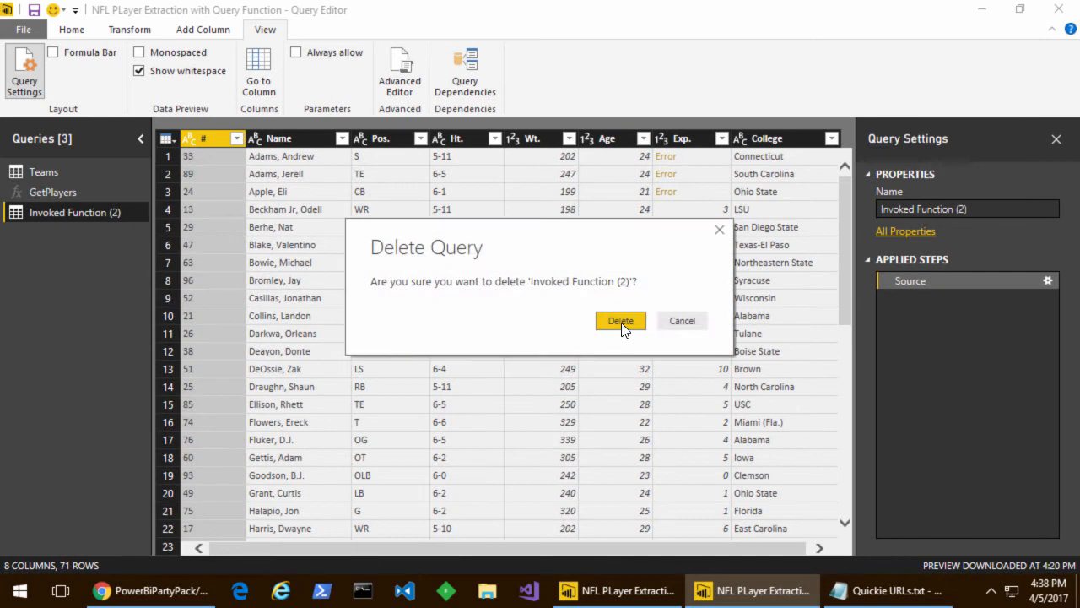
left_click(621, 327)
left_click(99, 191)
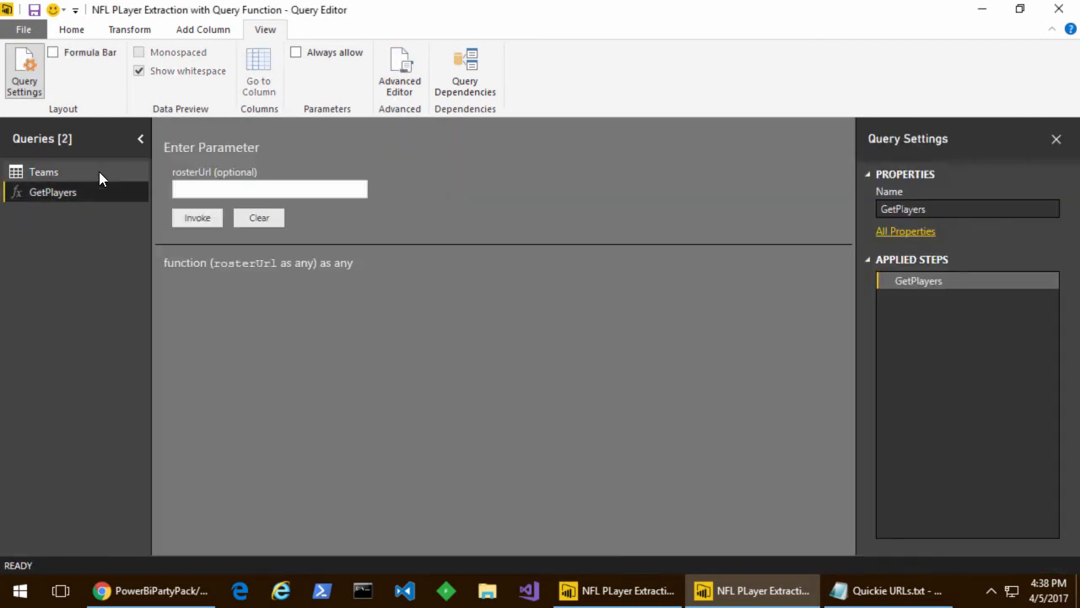
- Filter the Division column of the Teams query to NFC-East only
left_click(99, 171)
right_click(293, 135)
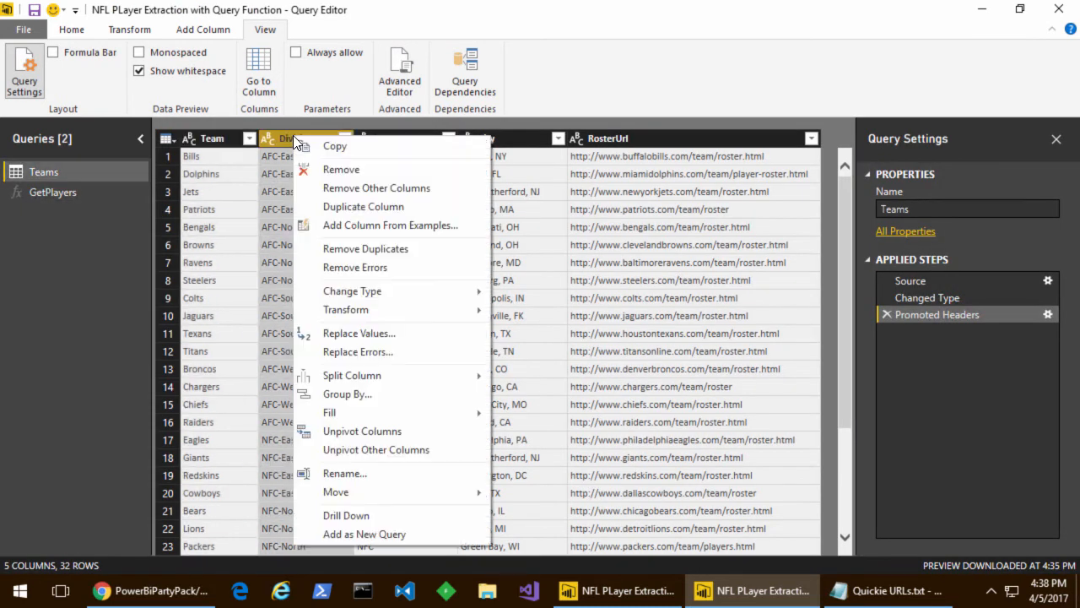
left_click(341, 140)
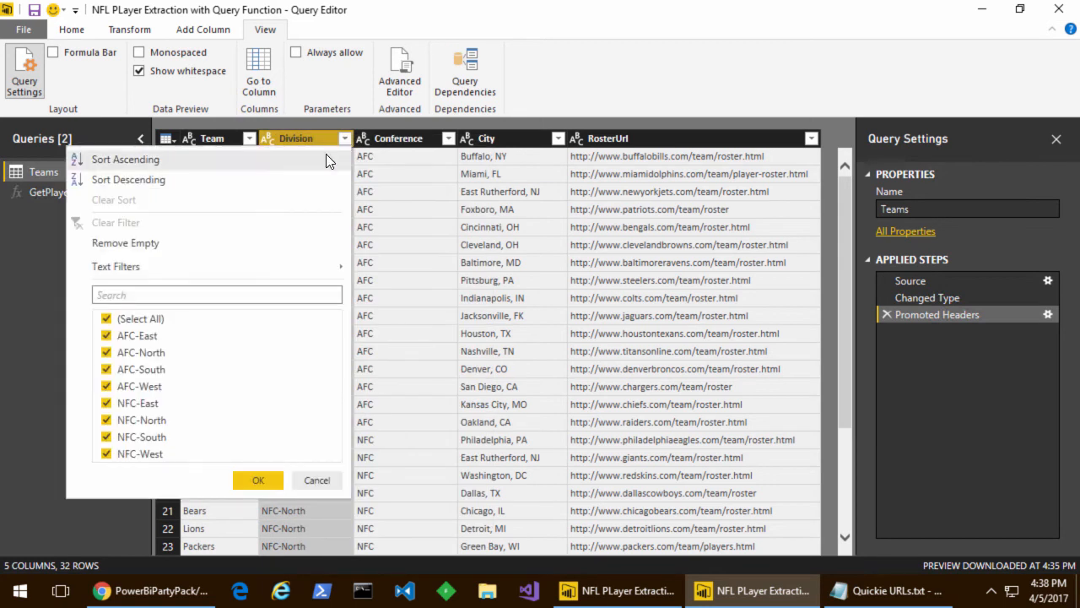
left_click(107, 318)
left_click(107, 402)
key("Return")
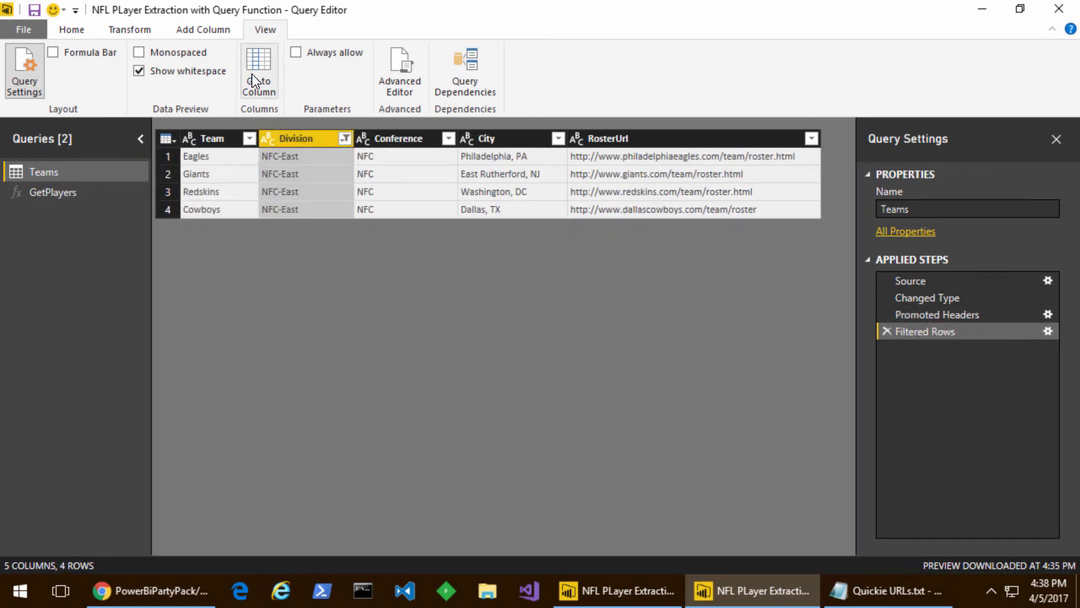
- Start an invoked custom function column named Players in the Teams query, with GetPlayers as the function query
left_click(204, 30)
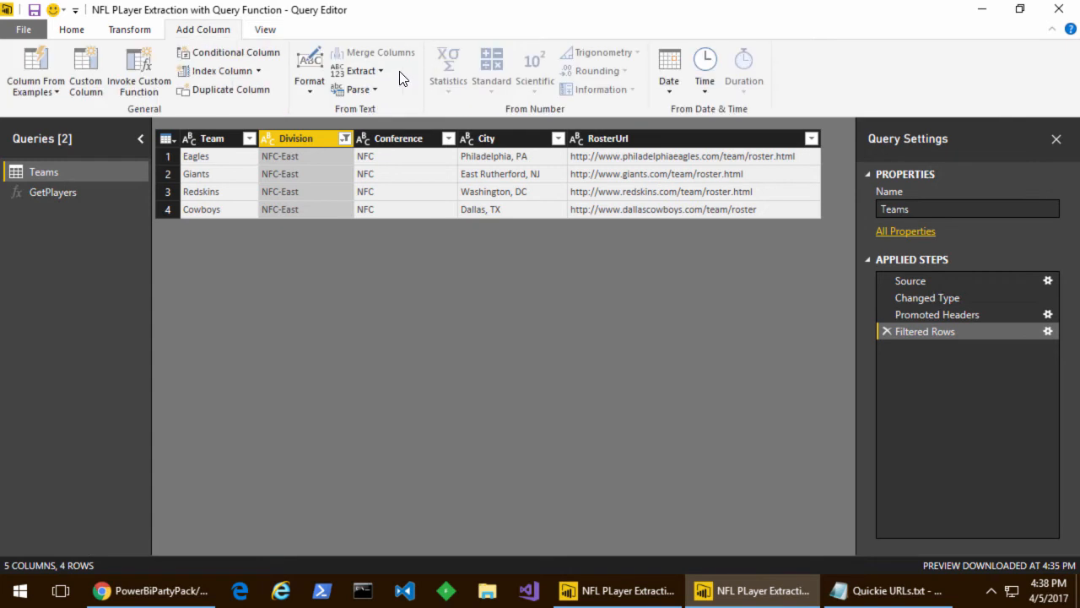
left_click(140, 73)
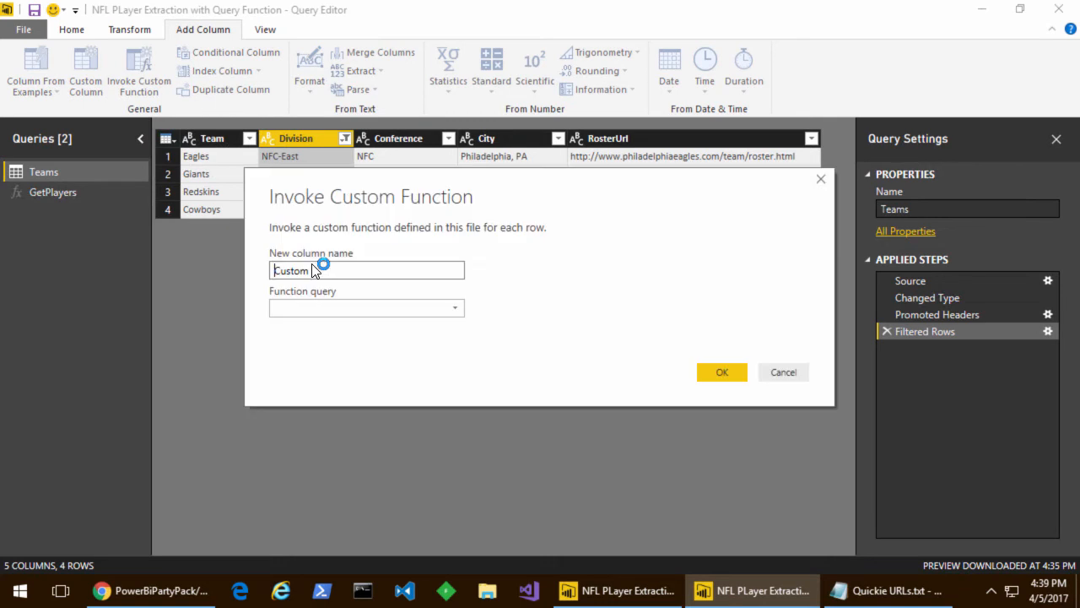
key("ctrl+a")
type("Players")
key("Tab")
left_click(301, 306)
left_click(307, 327)
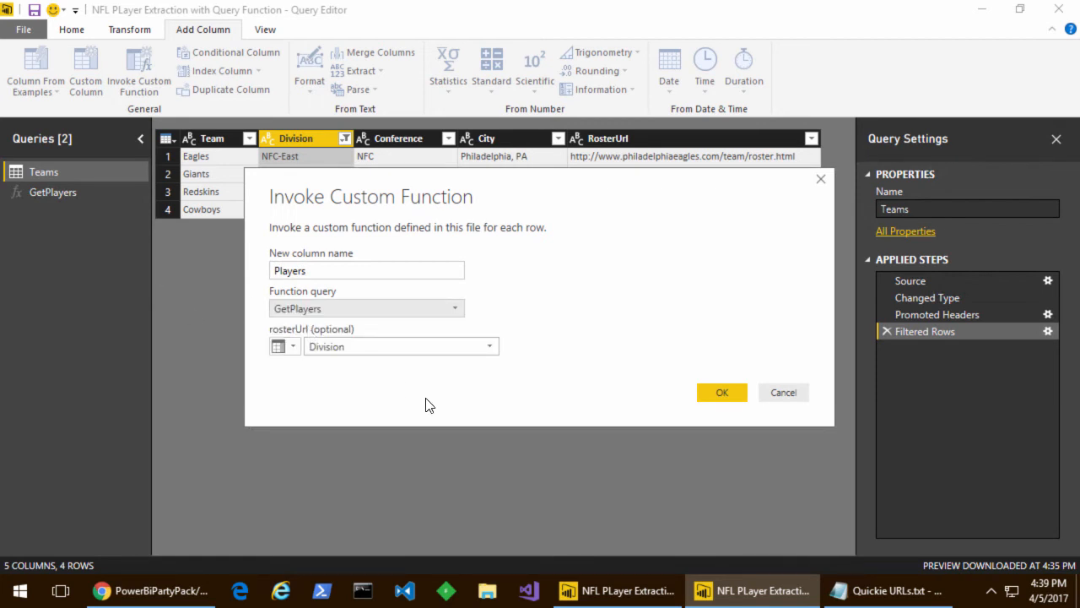
- Supply the rosterUrl parameter from the RosterUrl column and create the Players column
left_click(294, 346)
left_click(294, 346)
left_click(294, 346)
left_click(295, 346)
left_click(294, 346)
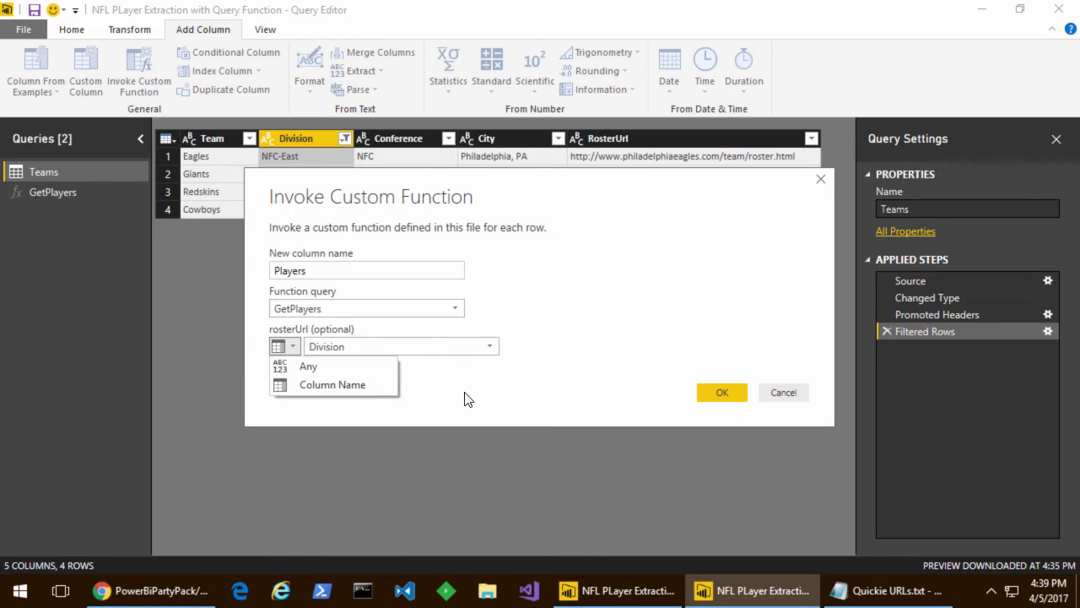
left_click(477, 346)
left_click(431, 430)
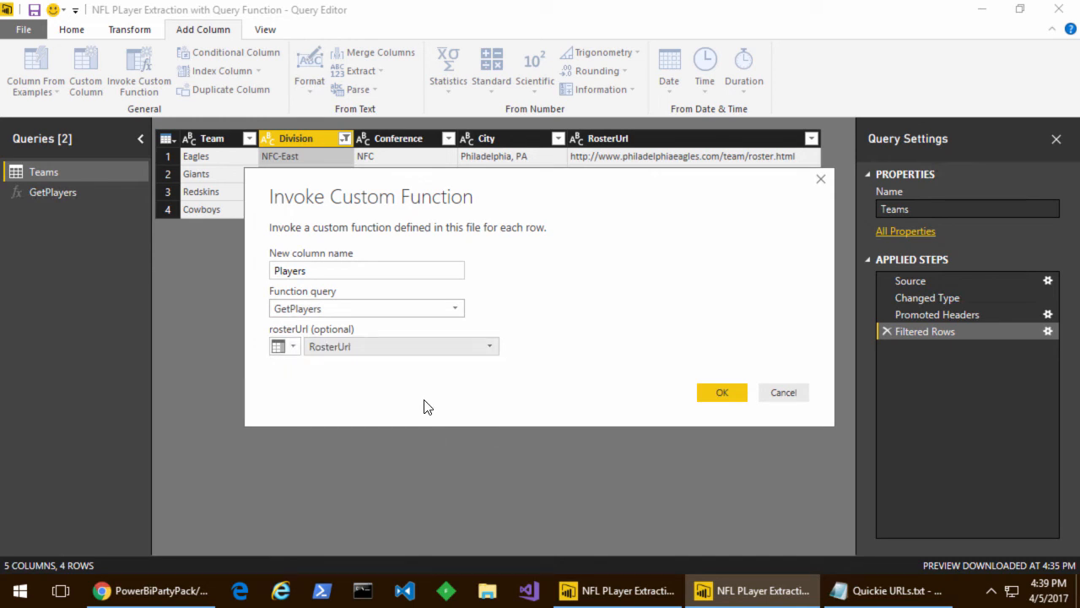
left_click(723, 392)
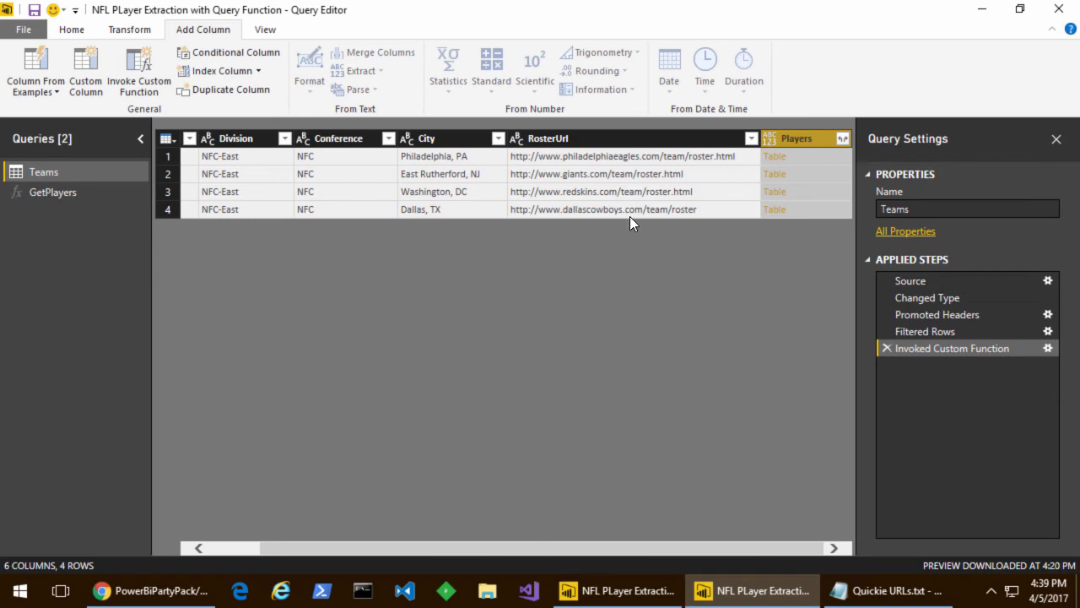
- Expand the Players column into all its fields without using the original column name as prefix
left_click(843, 140)
left_click(587, 366)
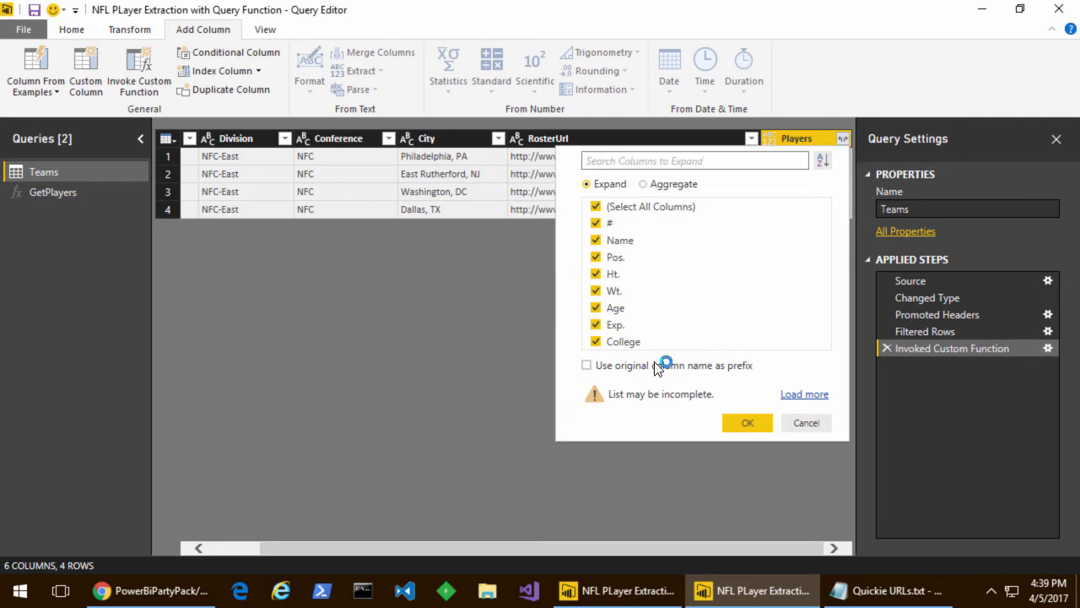
left_click(748, 422)
scroll(633, 310, "down", 5)
scroll(633, 310, "up", 5)
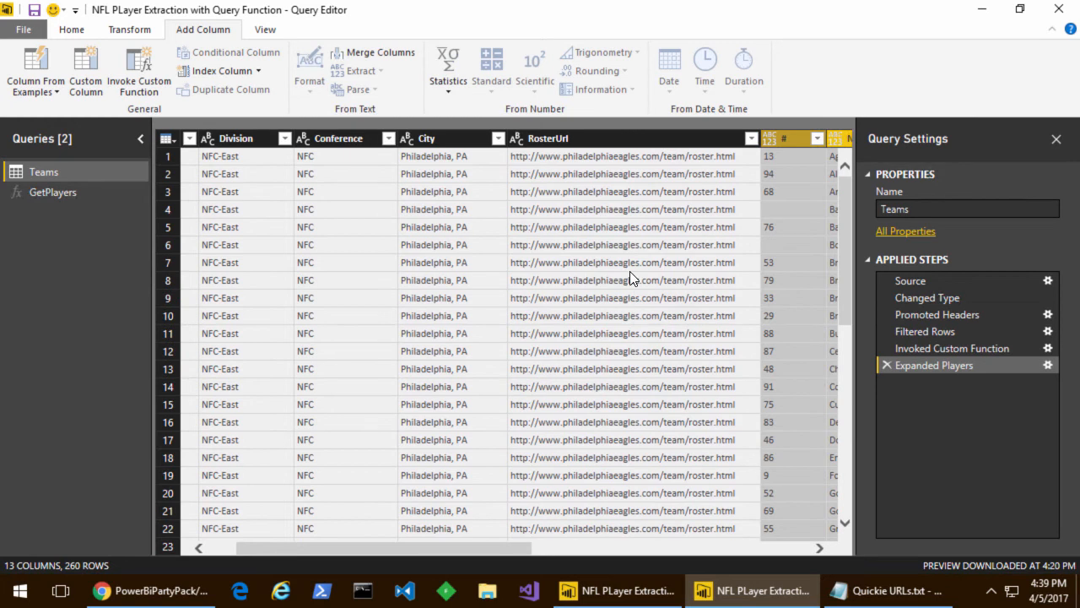
- Remove the RosterUrl column from the Teams query, then close the Query Editor and apply the changes
left_click(610, 138)
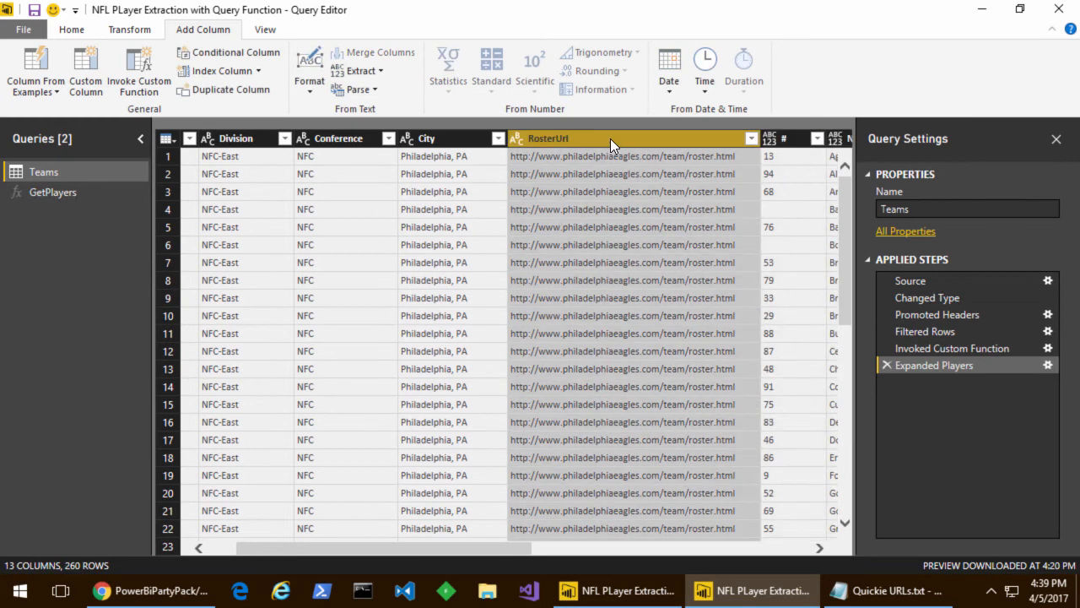
key("Delete")
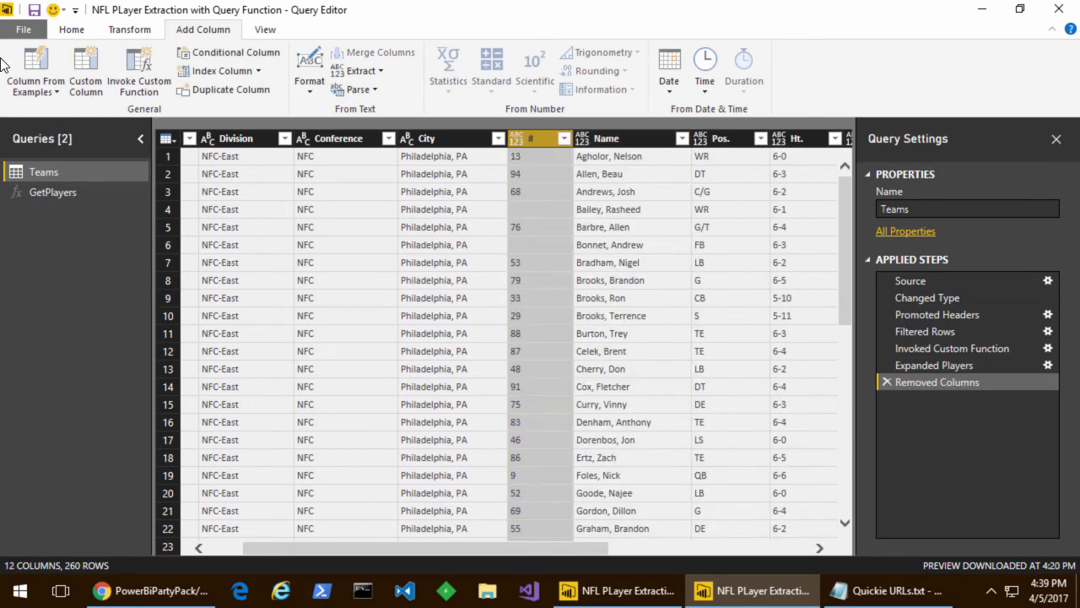
left_click(66, 32)
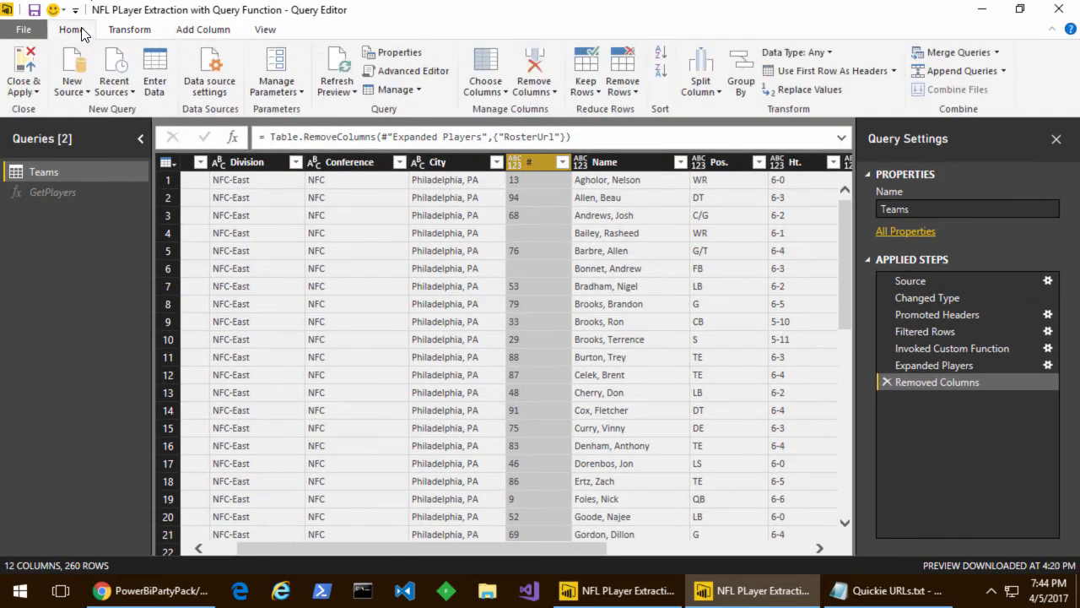
left_click(32, 89)
left_click(63, 149)
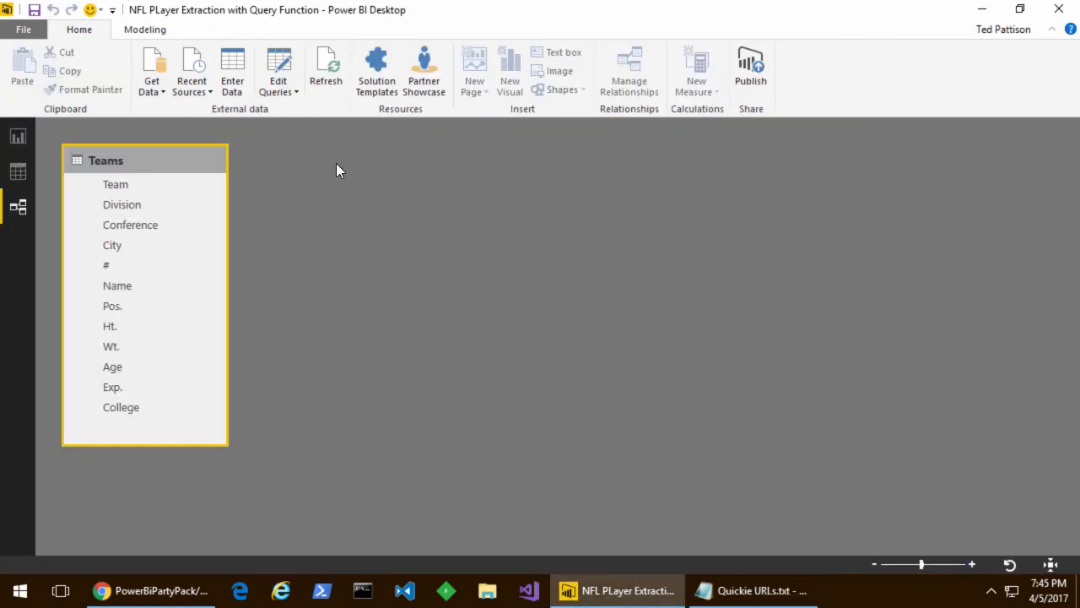
- Refresh the data and review the Teams rows in the data view
left_click(338, 65)
left_click(17, 171)
scroll(364, 323, "down", 5)
scroll(364, 322, "up", 5)
- Reopen the Query Editor and rename the Teams query as GetTeams
left_click(284, 98)
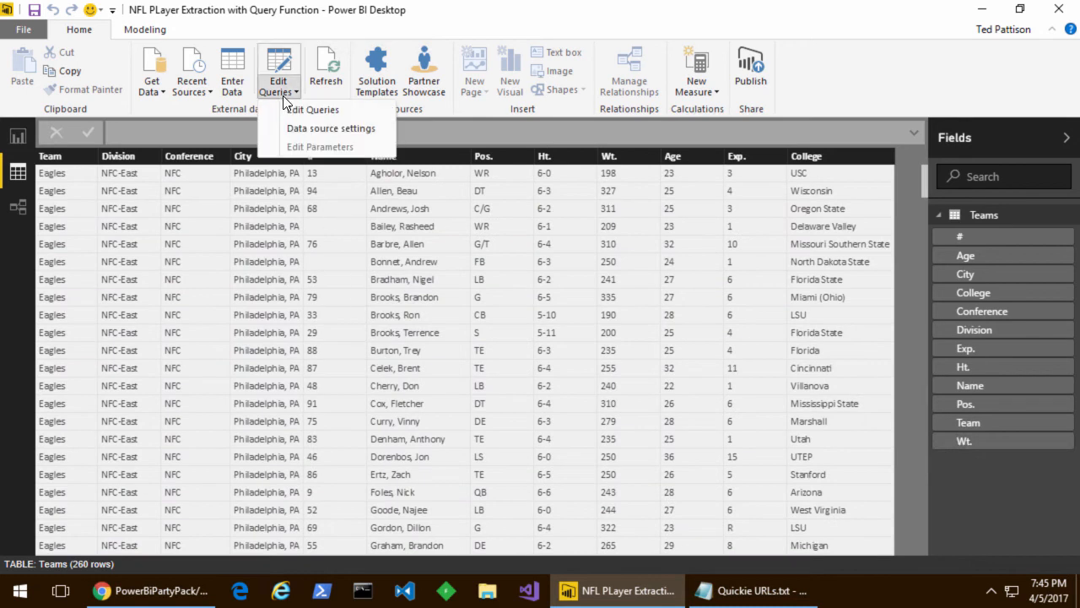
left_click(313, 109)
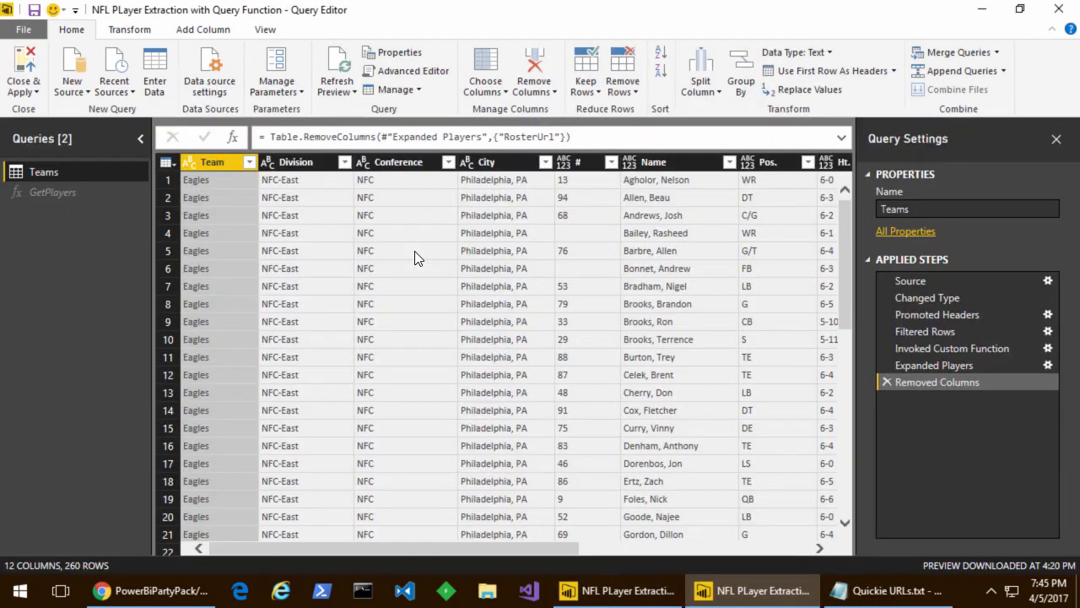
right_click(73, 171)
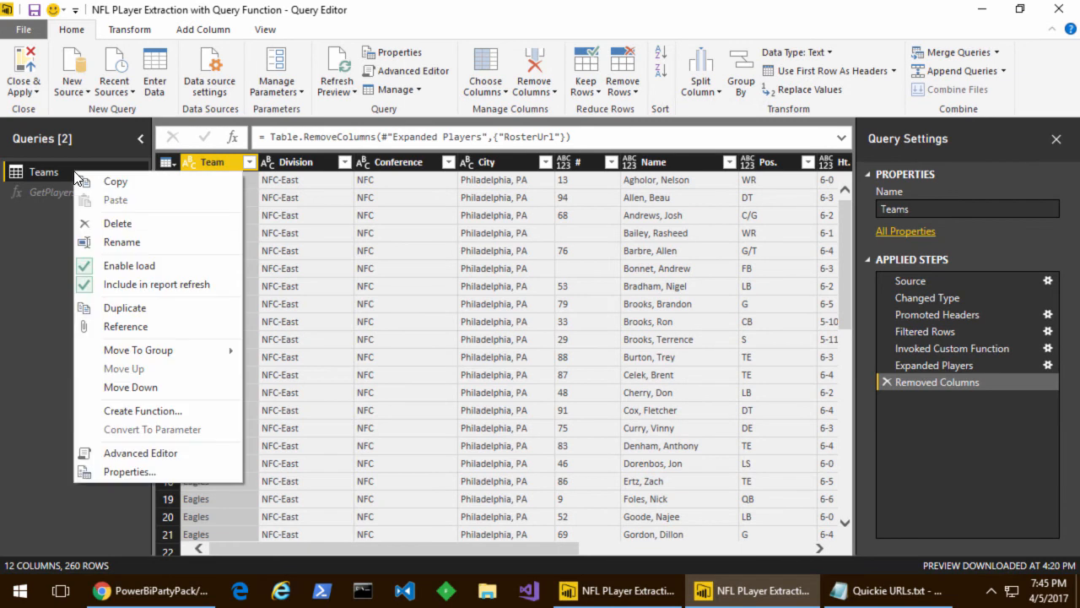
left_click(174, 243)
type("GetTeams")
key("Return")
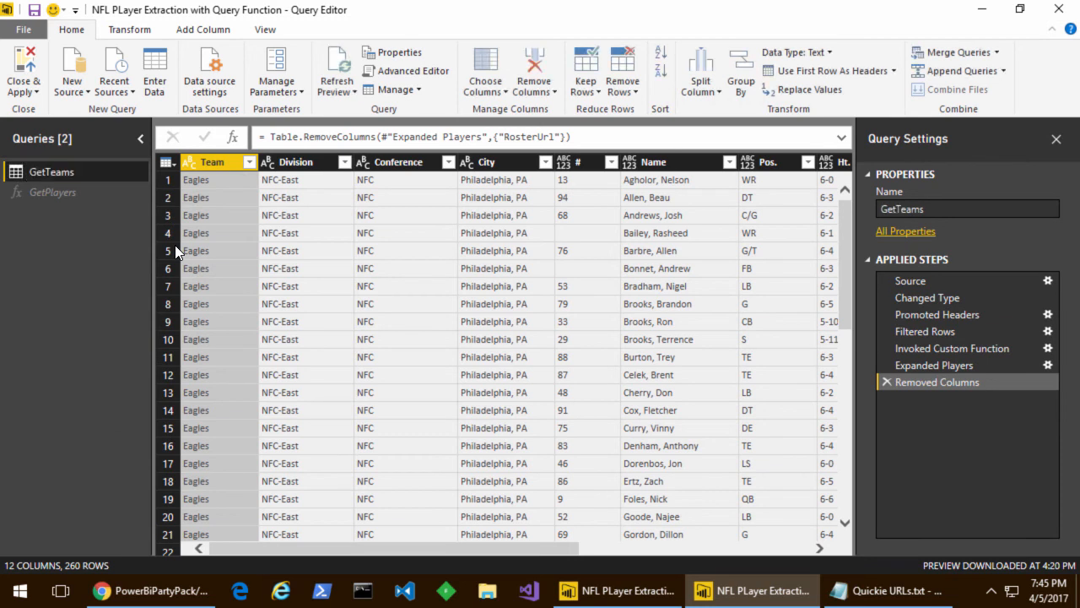
- Turn off loading for the GetTeams query
right_click(88, 172)
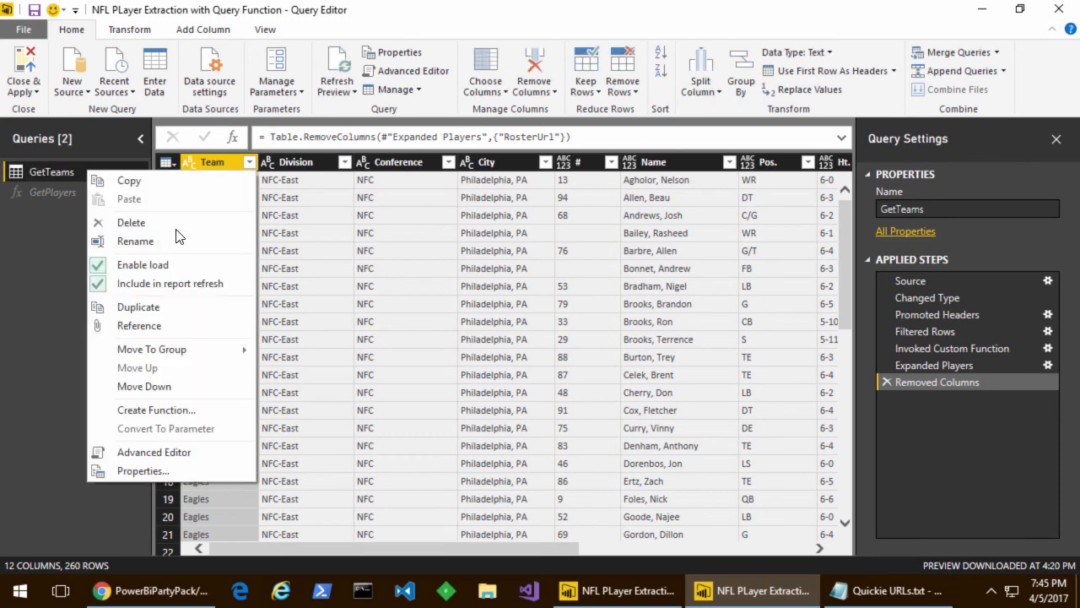
left_click(172, 263)
left_click(621, 329)
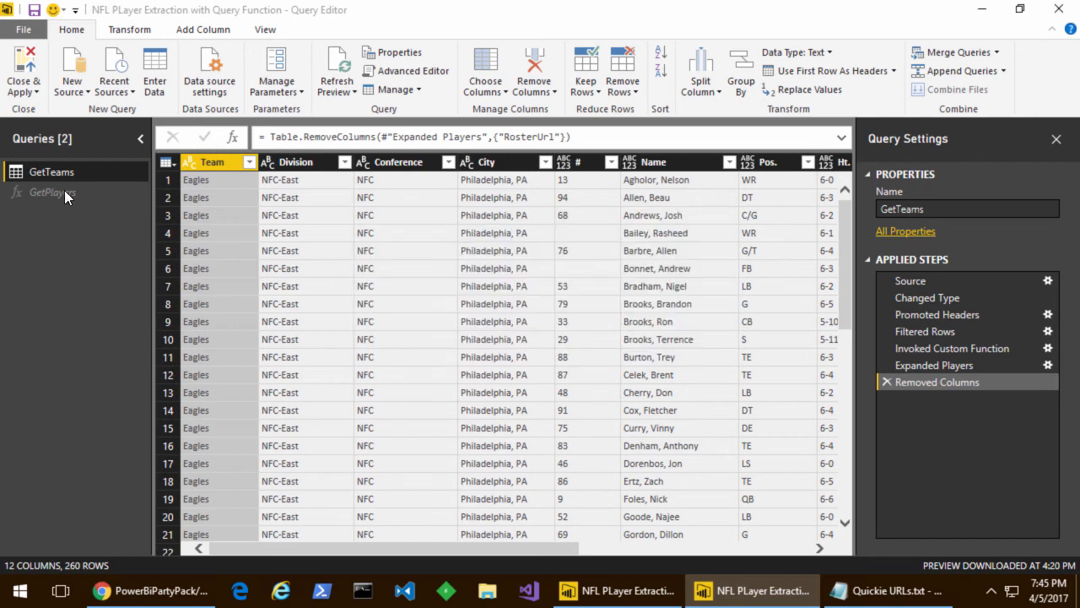
- Create a reference query from GetTeams and rename it as Players
right_click(81, 168)
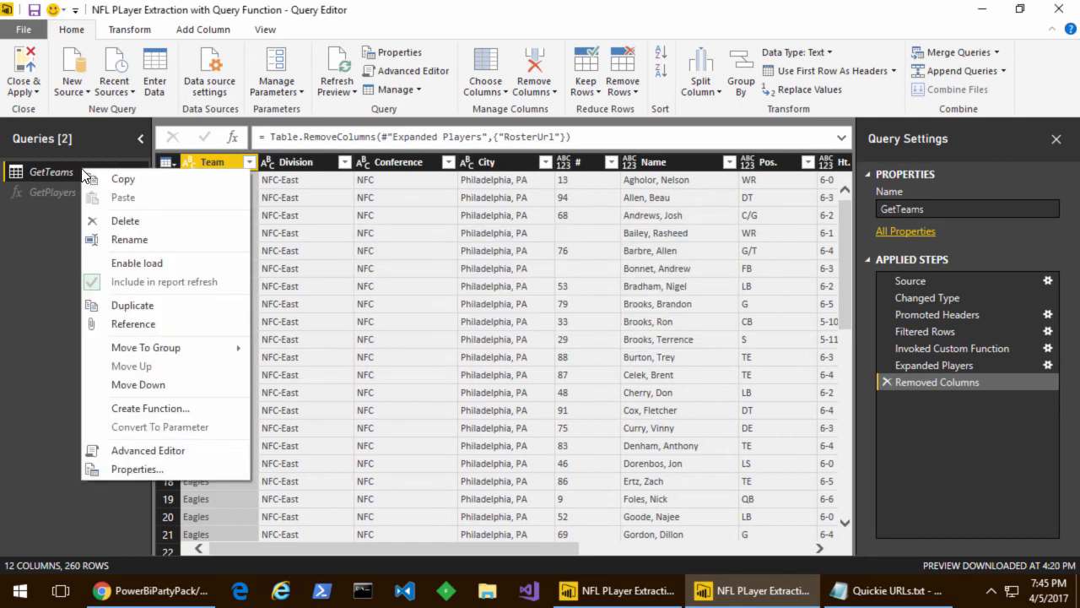
left_click(201, 325)
right_click(65, 212)
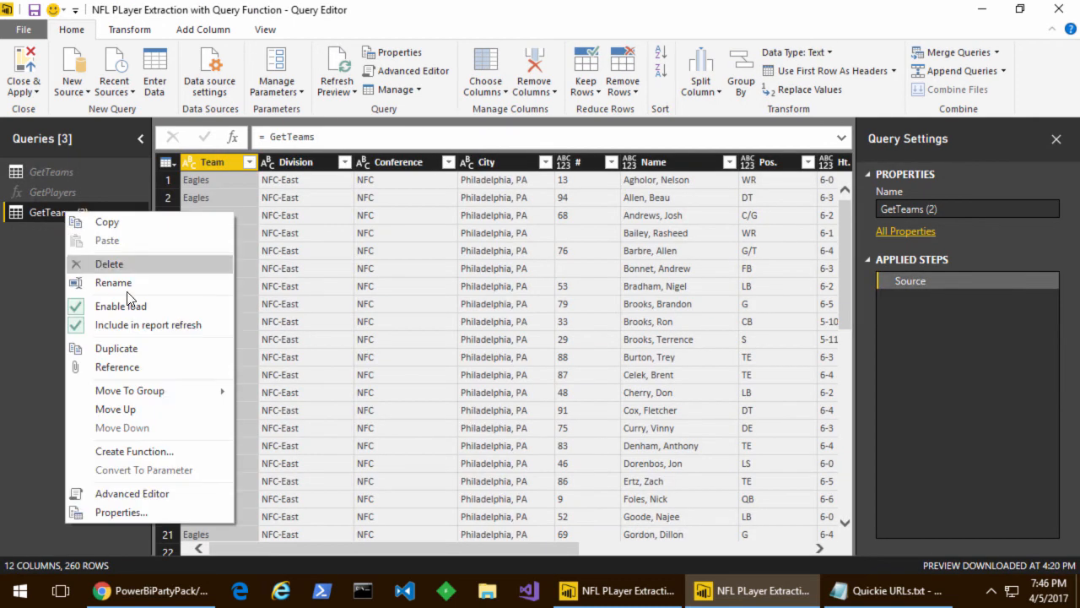
left_click(167, 285)
type("PLayers")
key("Home")
key("Right")
key("Right")
key("BackSpace")
type("l")
key("Return")
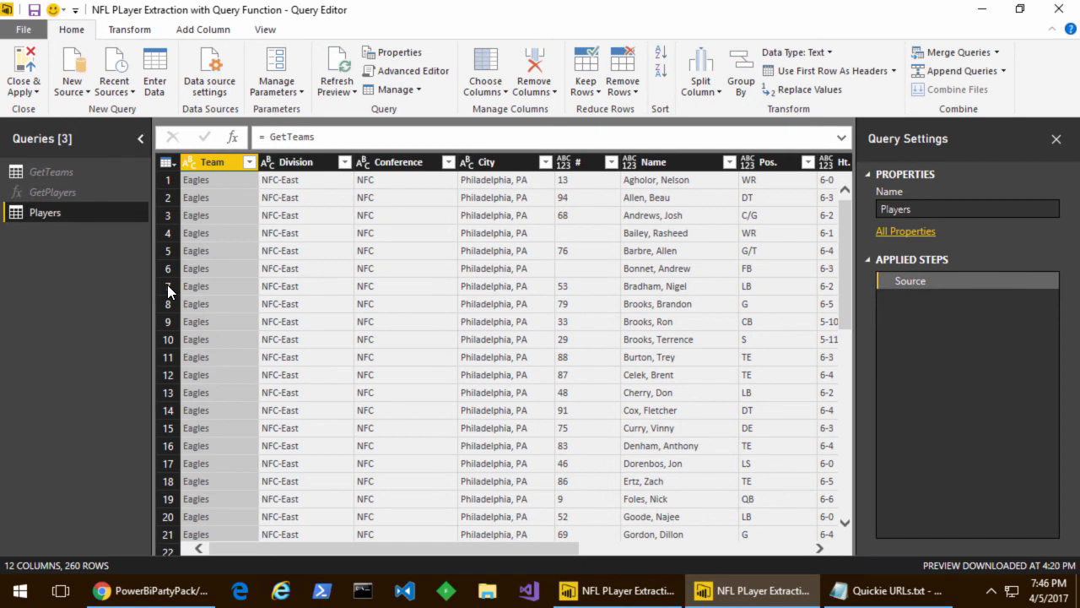
- Check the load settings of the GetTeams and Players queries, then close the Query Editor and apply the changes
right_click(108, 173)
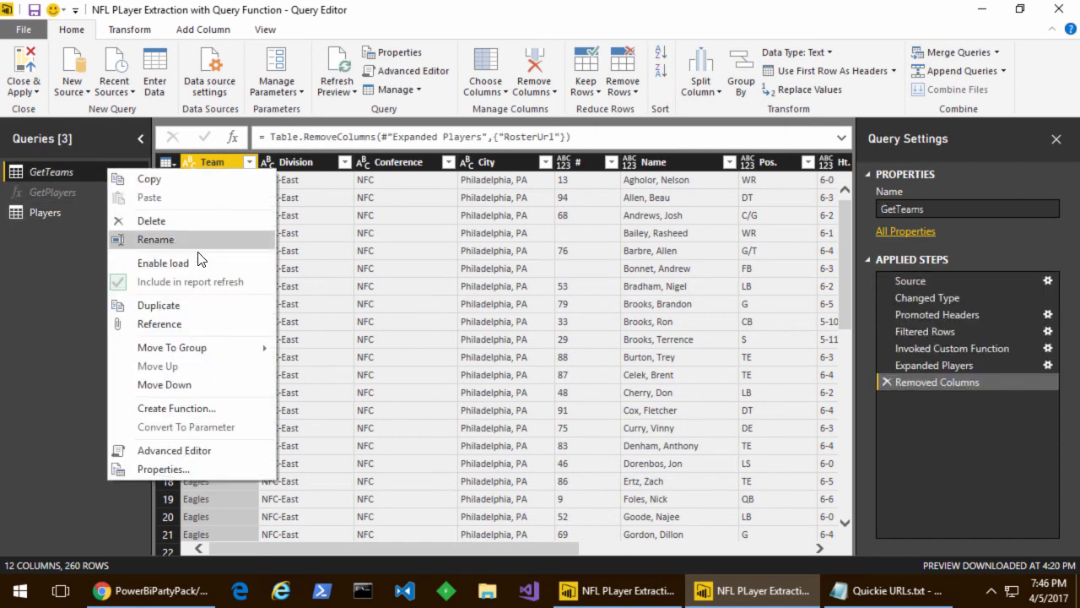
left_click(78, 234)
left_click(123, 221)
right_click(123, 222)
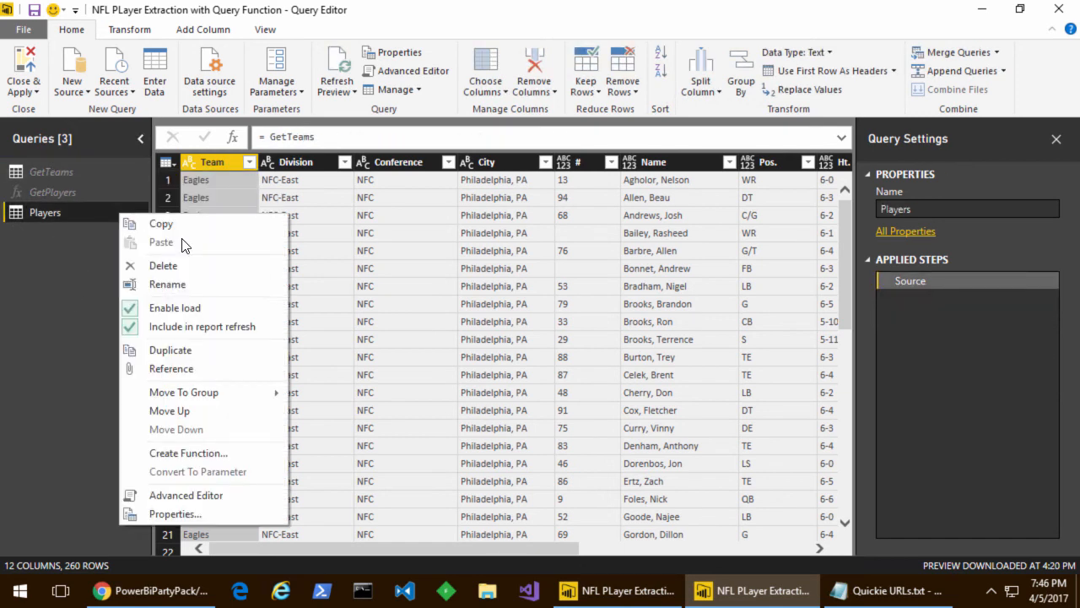
left_click(54, 260)
left_click(25, 67)
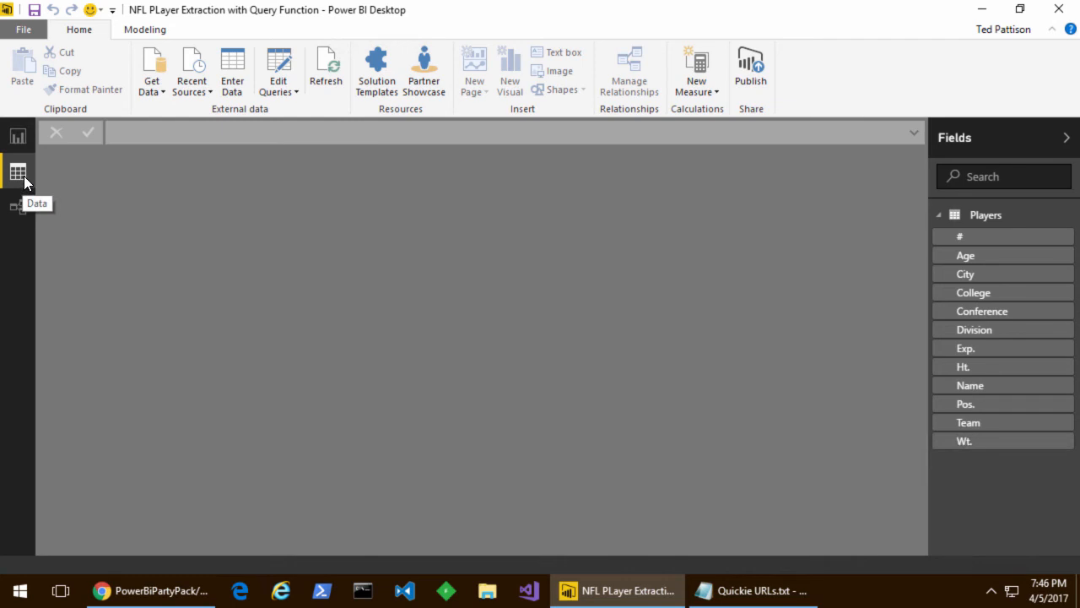
- Examine the Players table's fields in the relationship view and its rows in the data view
left_click(26, 211)
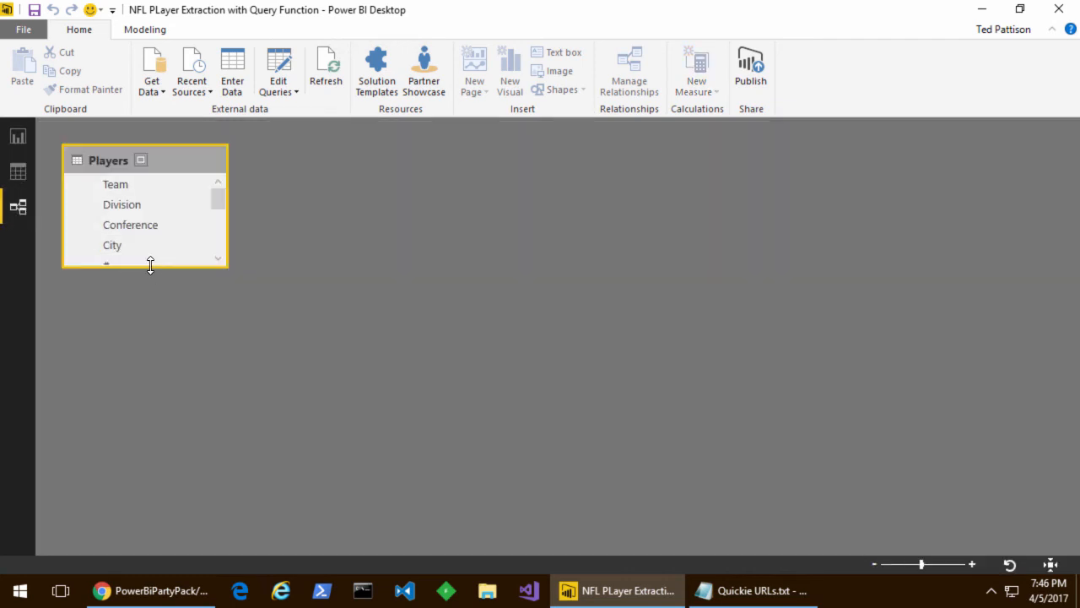
left_click_drag(150, 265, 149, 478)
left_click(18, 173)
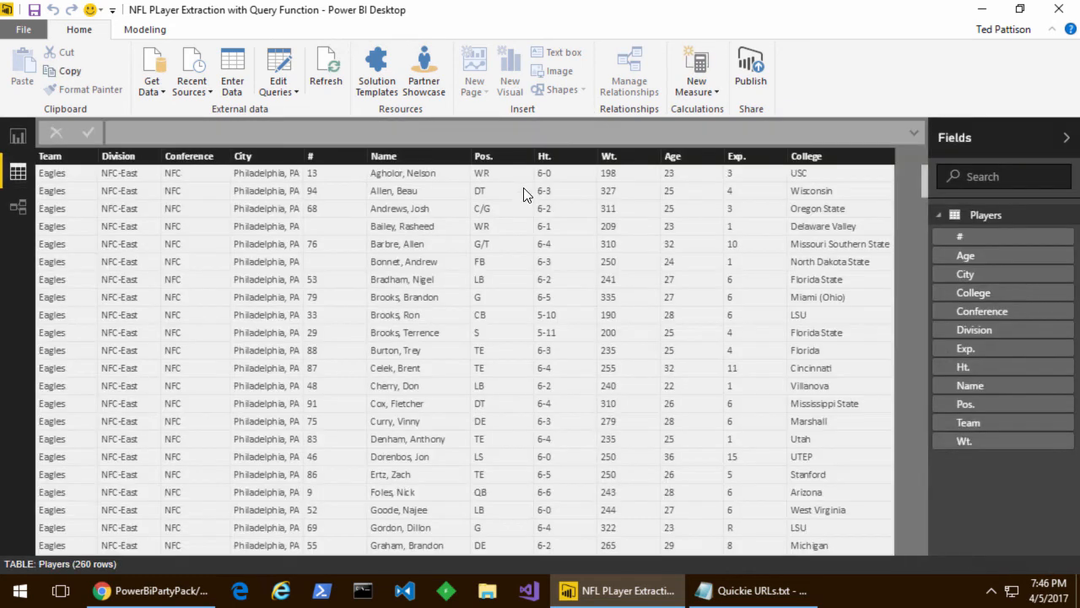
scroll(797, 251, "down", 3)
scroll(797, 250, "up", 3)
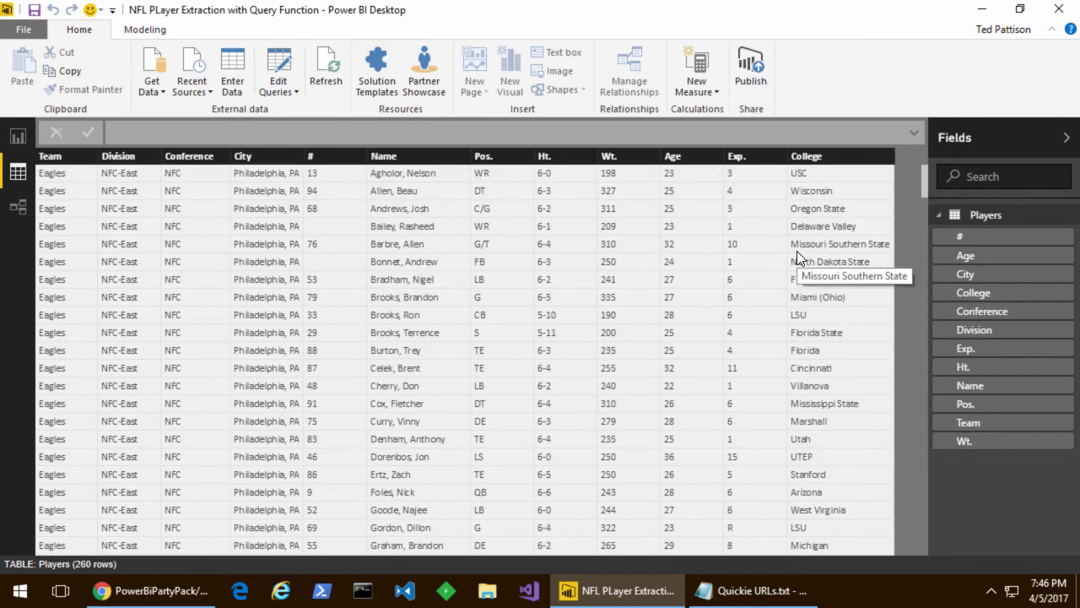
- Build a Conference Hierarchy in the Players table with the levels Conference, Division and Team
left_click_drag(1027, 335, 1024, 314)
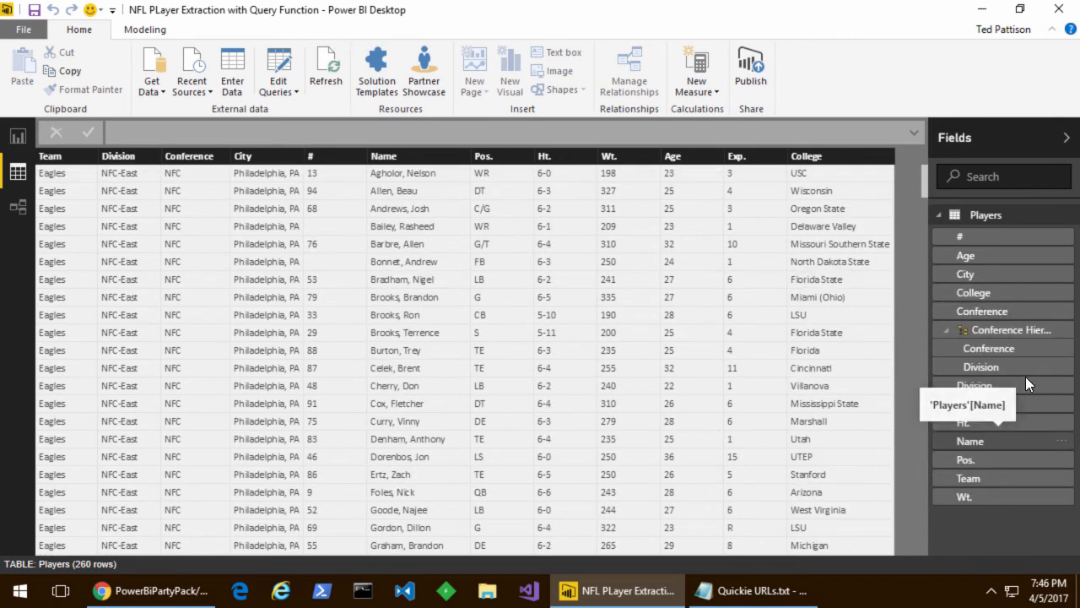
left_click_drag(1008, 418, 972, 328)
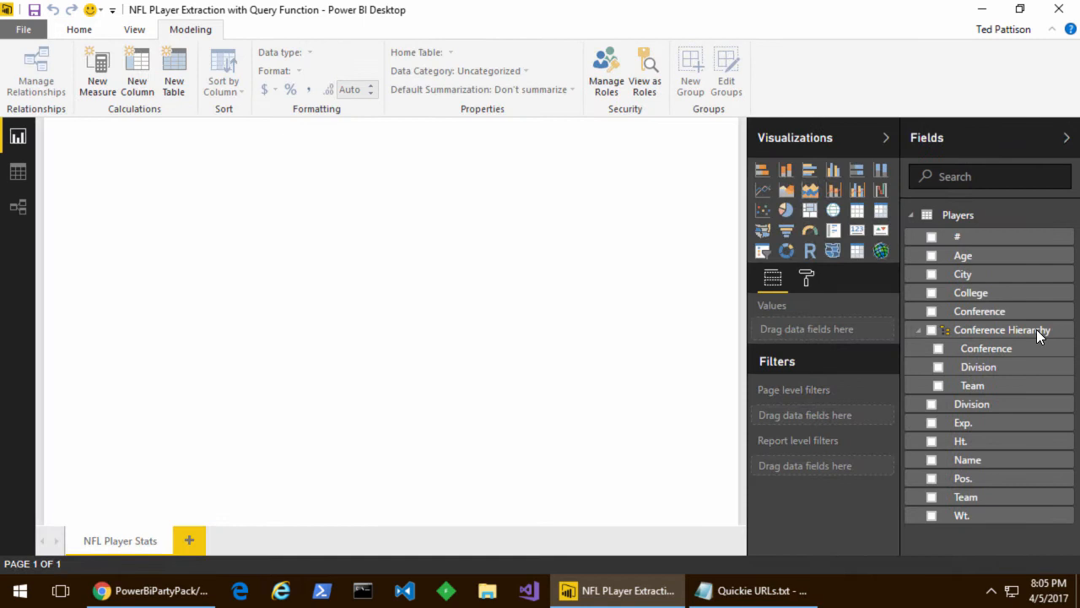
left_click(1036, 330)
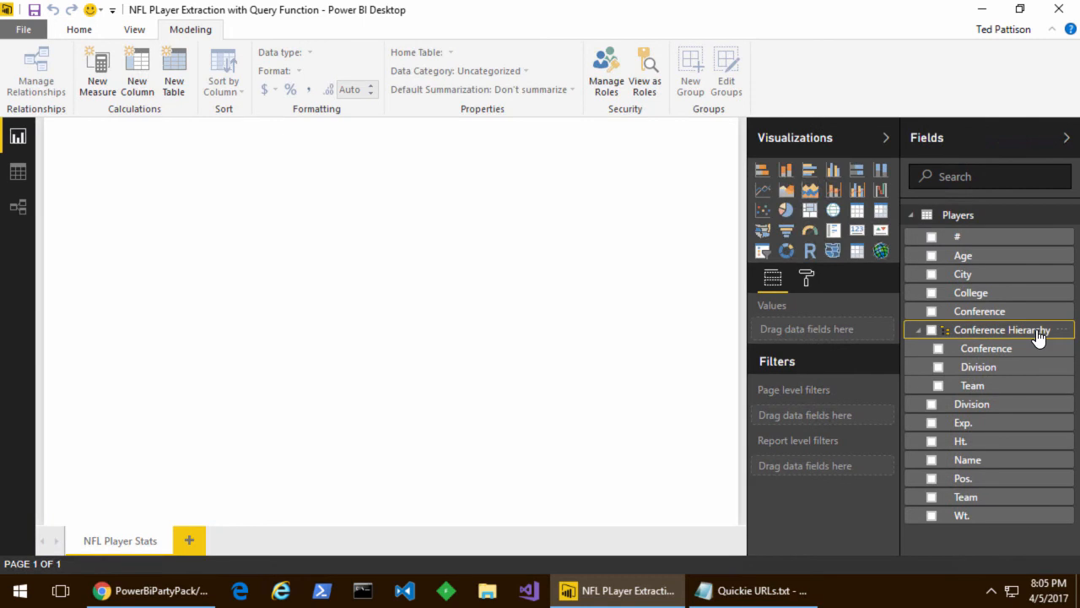
- Create the measure Player Count = COUNTROWS(Players)
left_click(97, 83)
type("Player C")
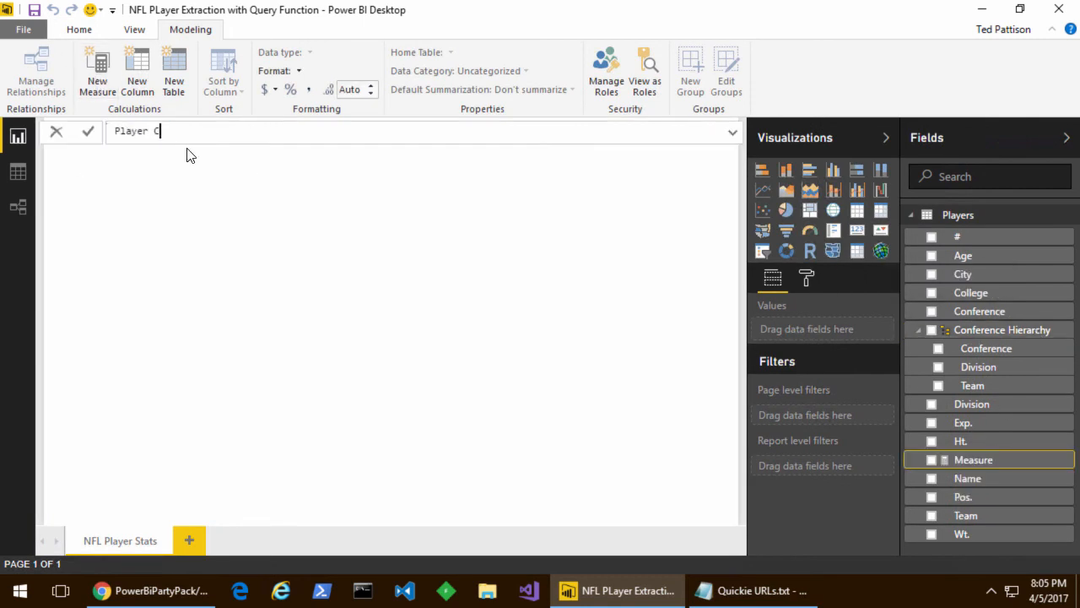
type("ount = COUNTROWS(")
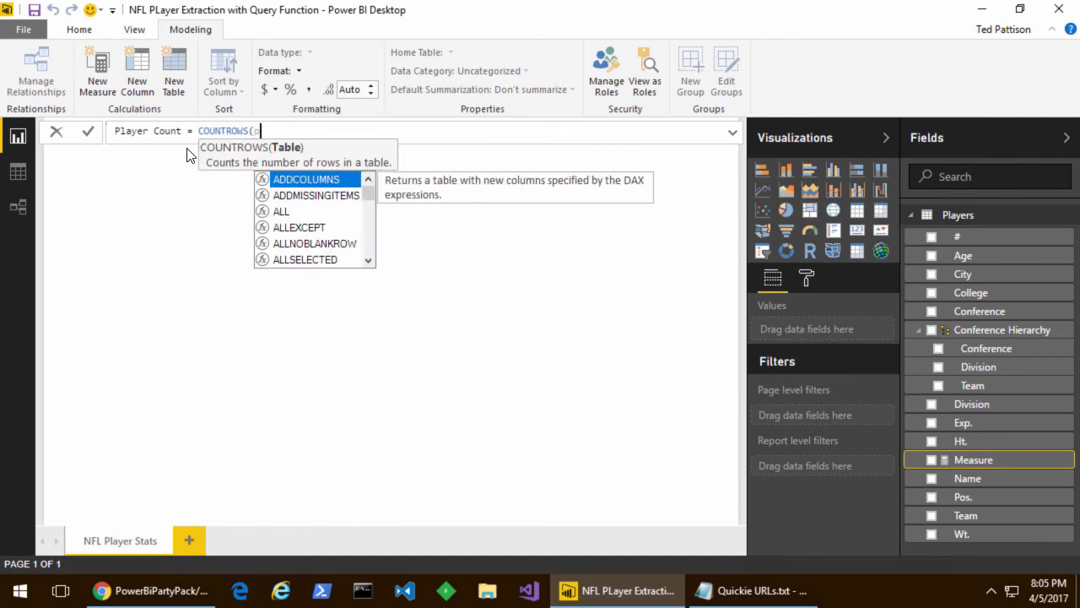
type("P")
key("Tab")
type(")")
key("Return")
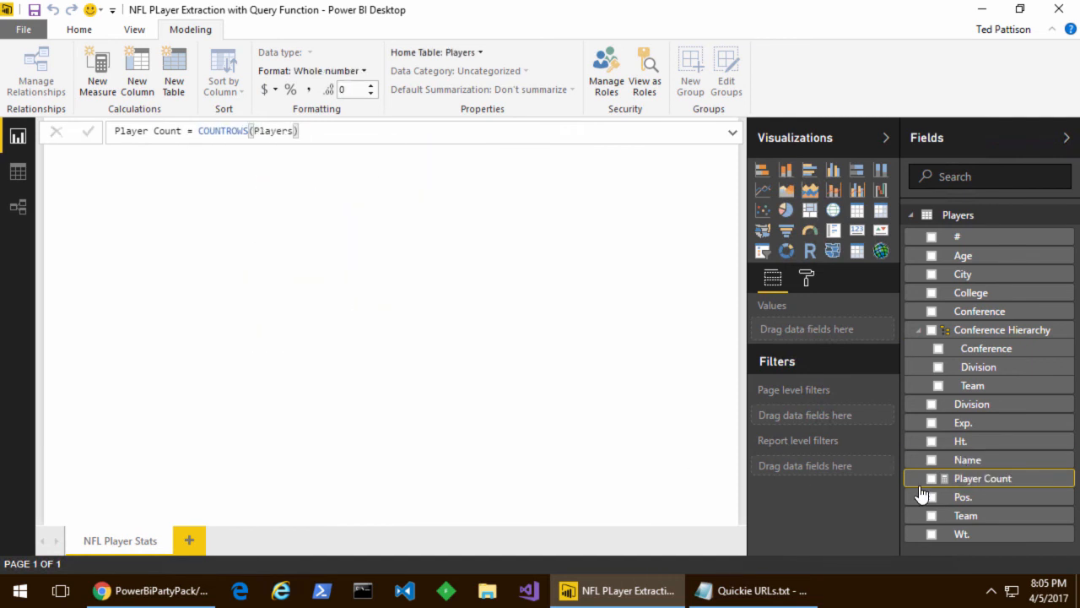
- Add a table visual to the NFL Player Stats page showing Division, Team and Player Count in that order
left_click(403, 326)
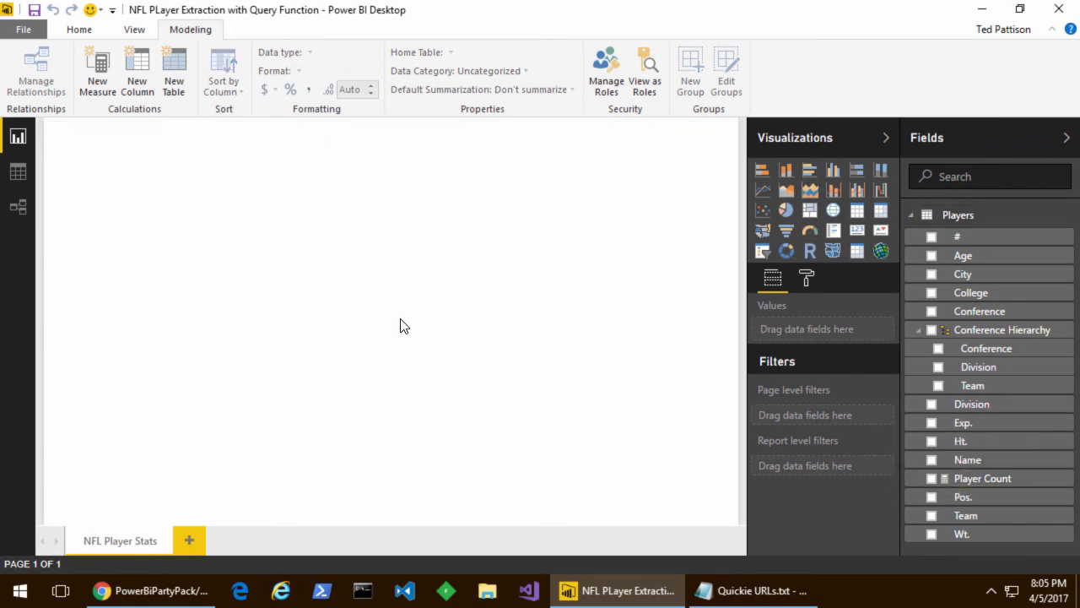
left_click(857, 210)
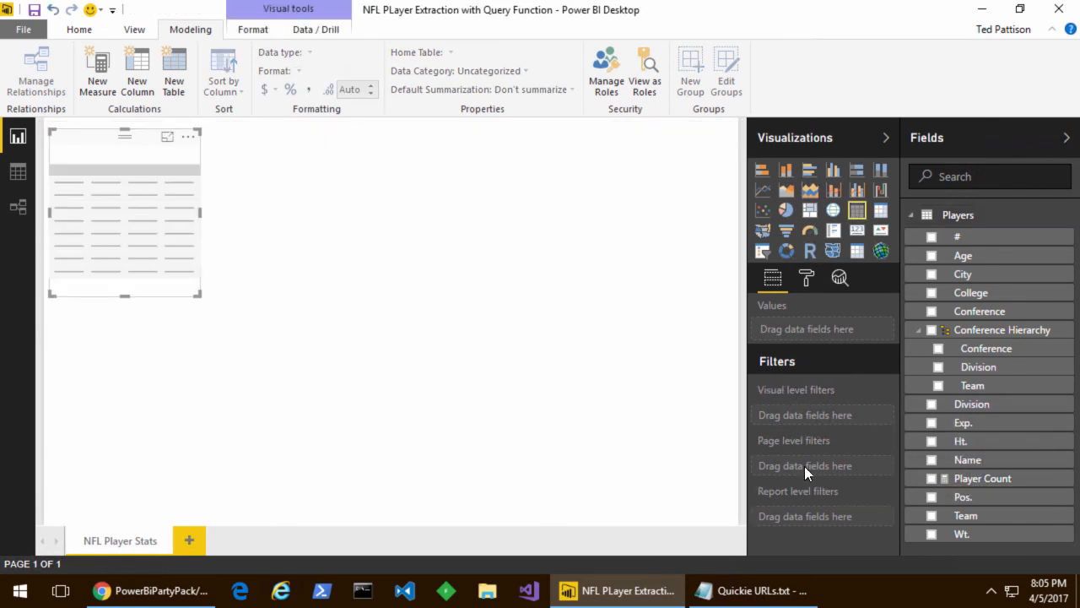
left_click(930, 517)
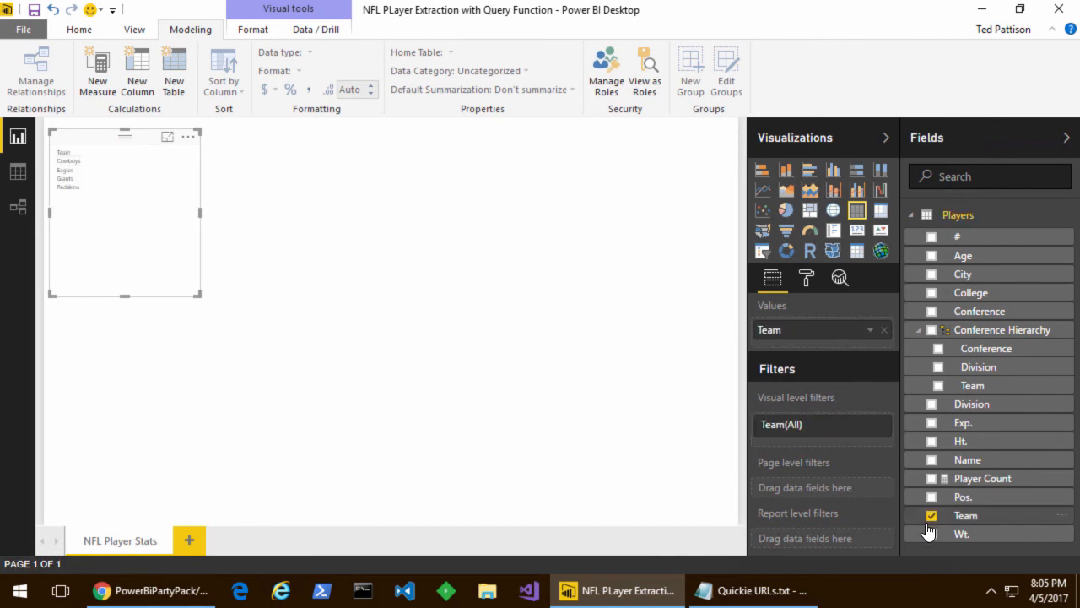
left_click(931, 405)
left_click(931, 478)
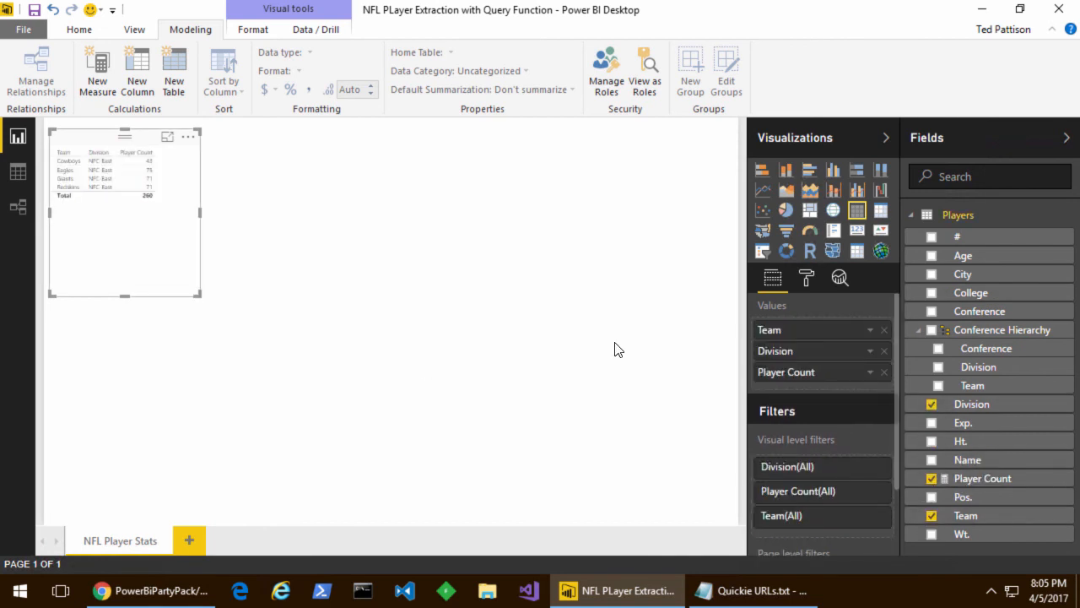
left_click_drag(833, 361, 832, 330)
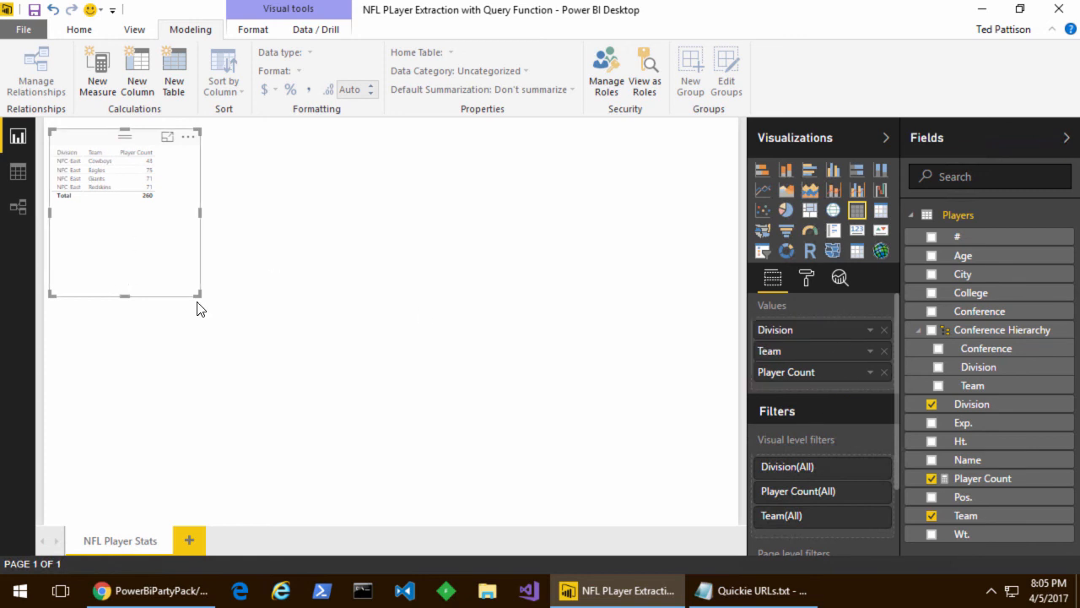
- Enlarge the table visual slightly and set its table style to Minimal
left_click_drag(199, 297, 246, 323)
left_click(807, 279)
left_click(794, 338)
left_click(850, 369)
left_click(852, 406)
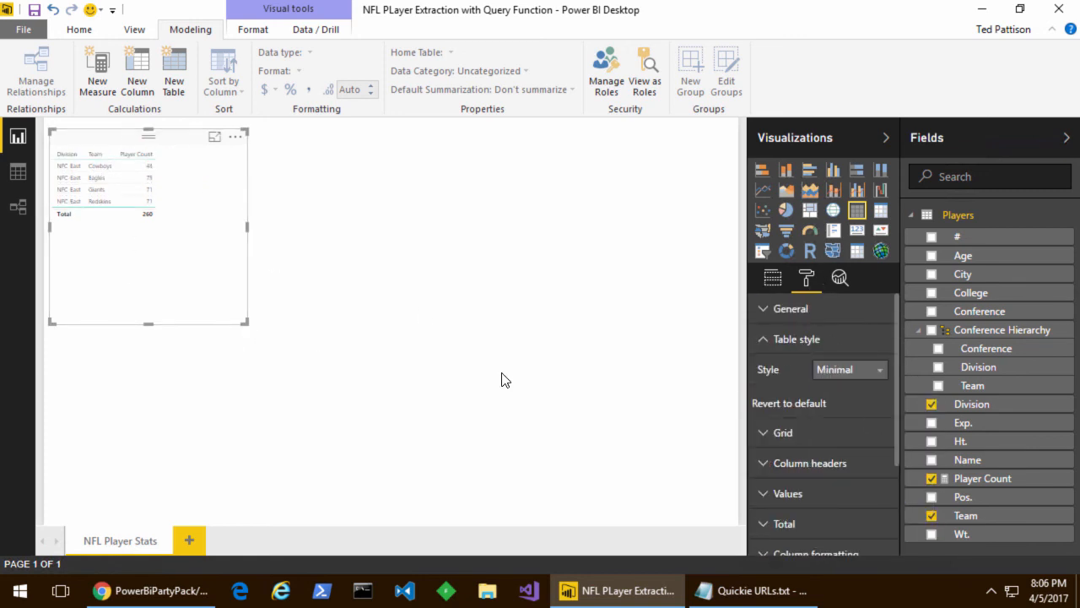
- Add a stacked bar chart of Player Count by Conference Hierarchy, enlarged to fill the page area beside the table
left_click(299, 284)
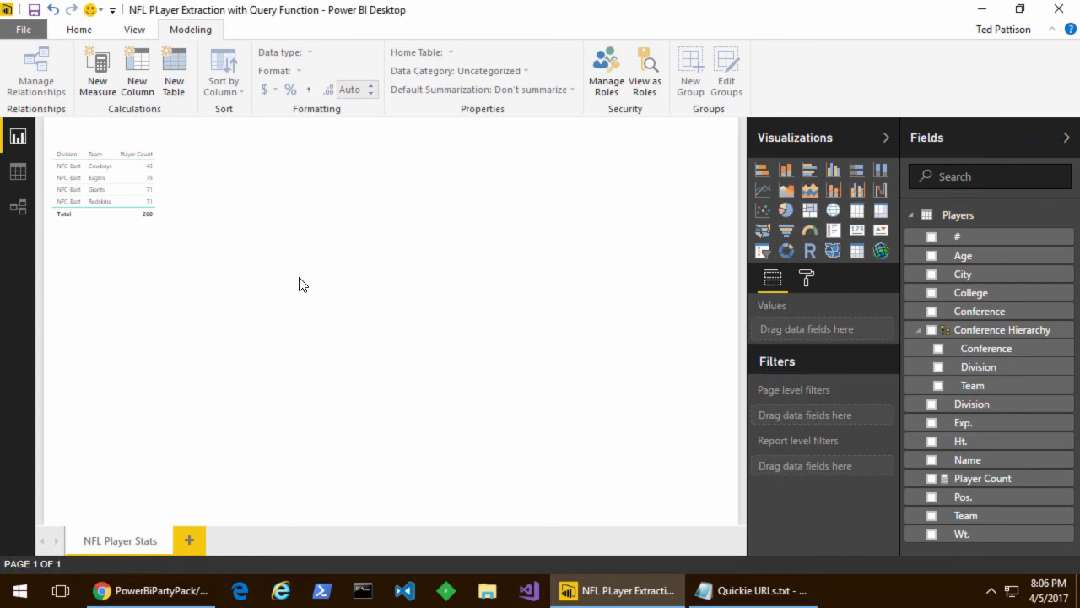
left_click(762, 171)
left_click(931, 330)
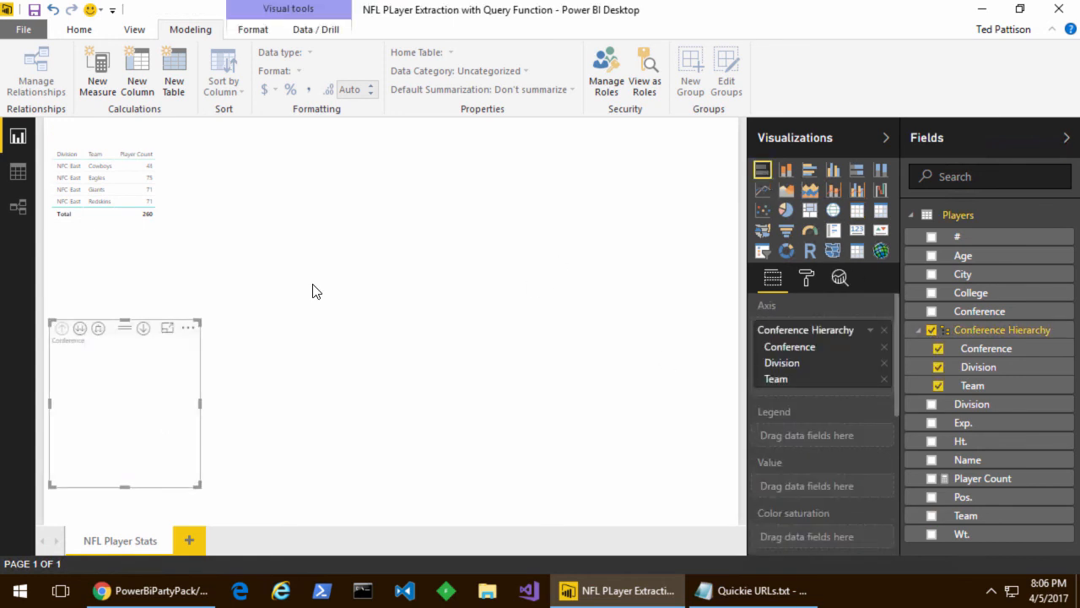
left_click_drag(115, 340, 377, 142)
left_click_drag(965, 479, 802, 486)
left_click_drag(457, 284, 730, 554)
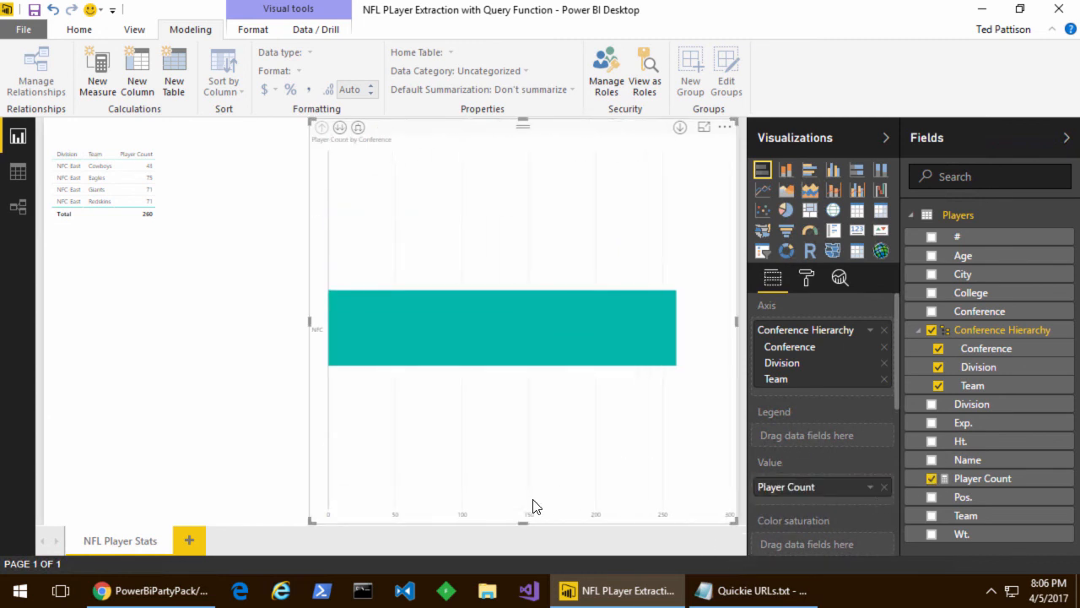
- Turn on drill-down for the bar chart, drill through NFC and NFC-East to the teams, and drill back up to Conference
left_click(680, 126)
left_click(564, 291)
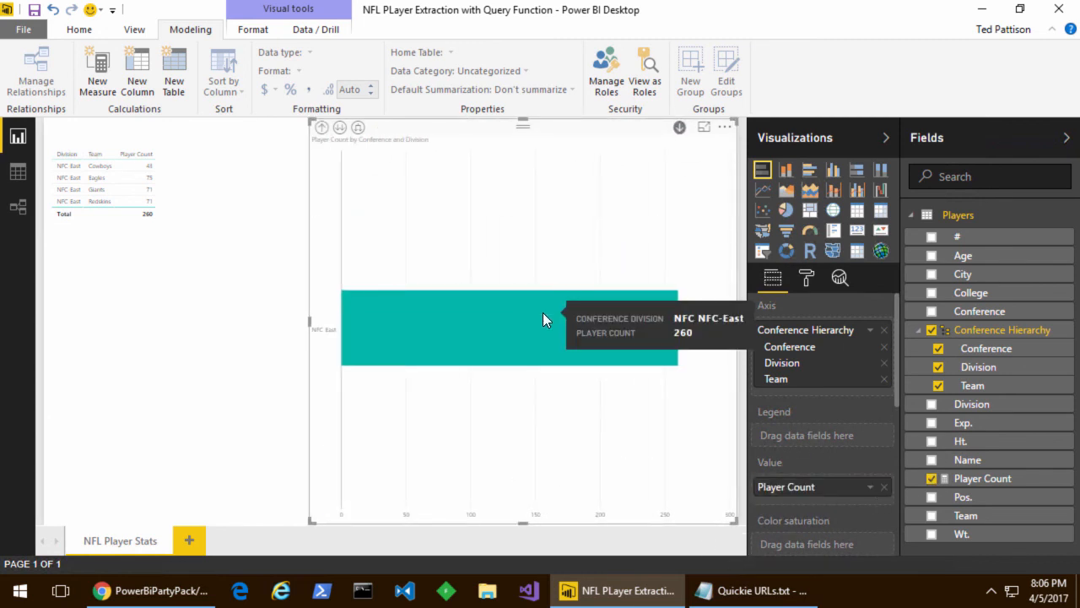
left_click(543, 312)
left_click(322, 127)
left_click(321, 127)
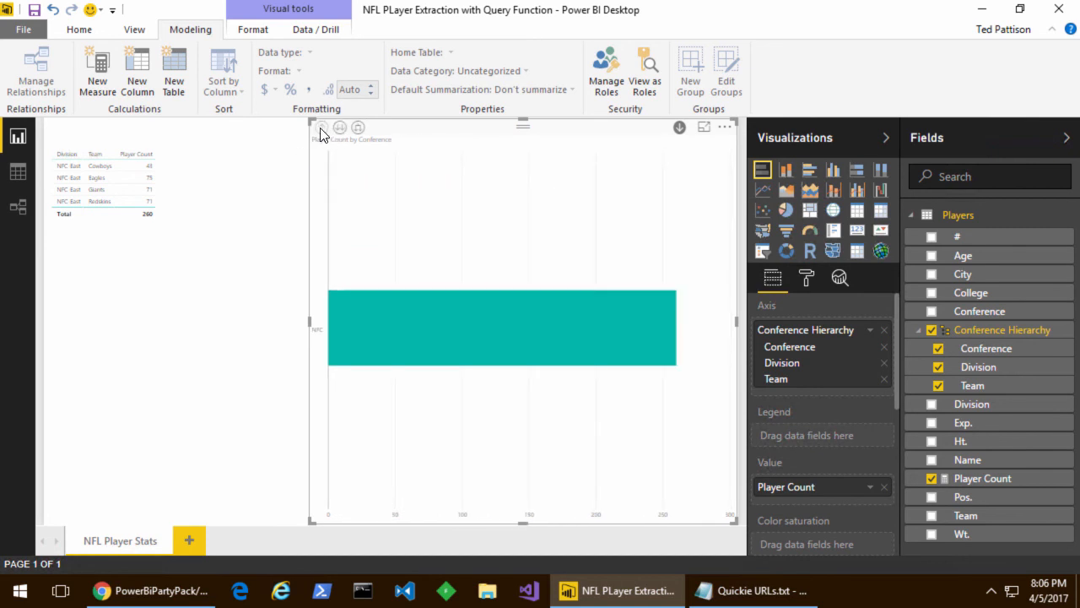
- Move the whole bar chart down to the Team level of the hierarchy and return it to the Conference level
left_click(341, 128)
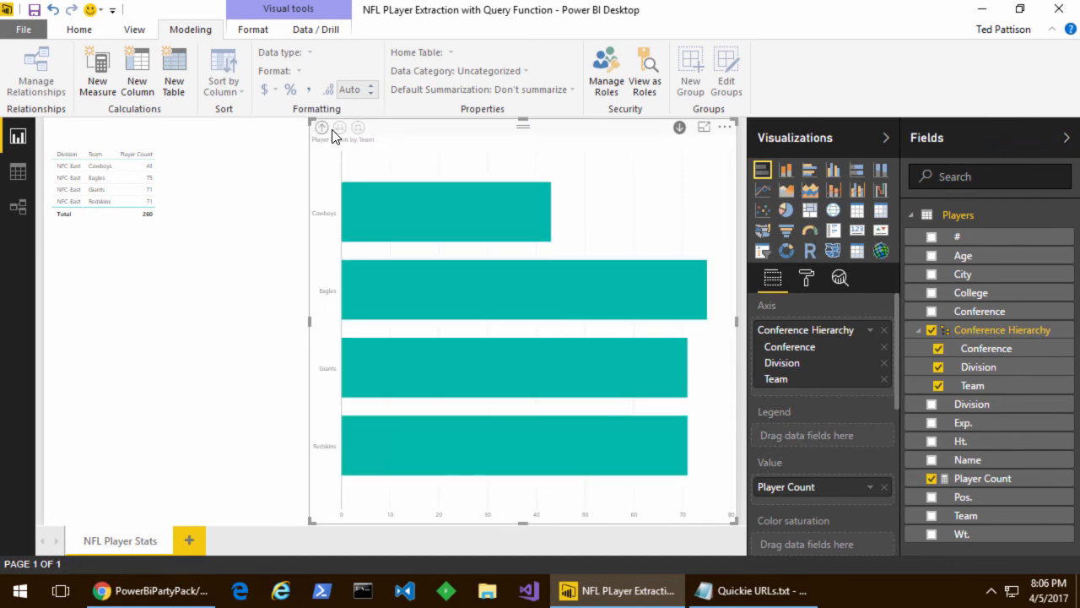
left_click(320, 128)
left_click(321, 129)
left_click(283, 171)
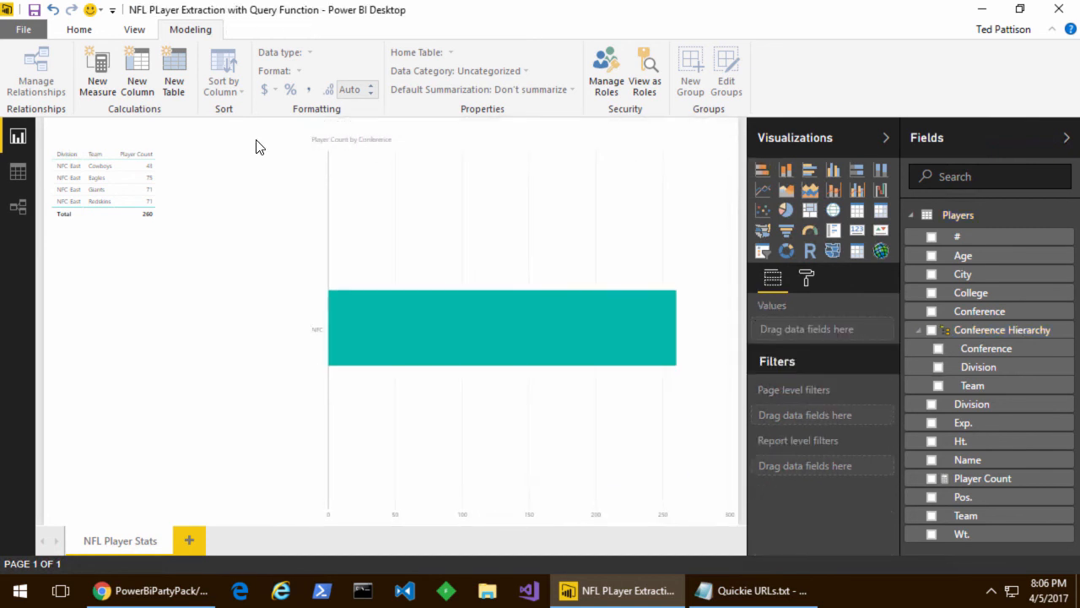
- Reopen the Query Editor and inspect the Division filter settings in the Filtered Rows step of GetTeams
left_click(130, 34)
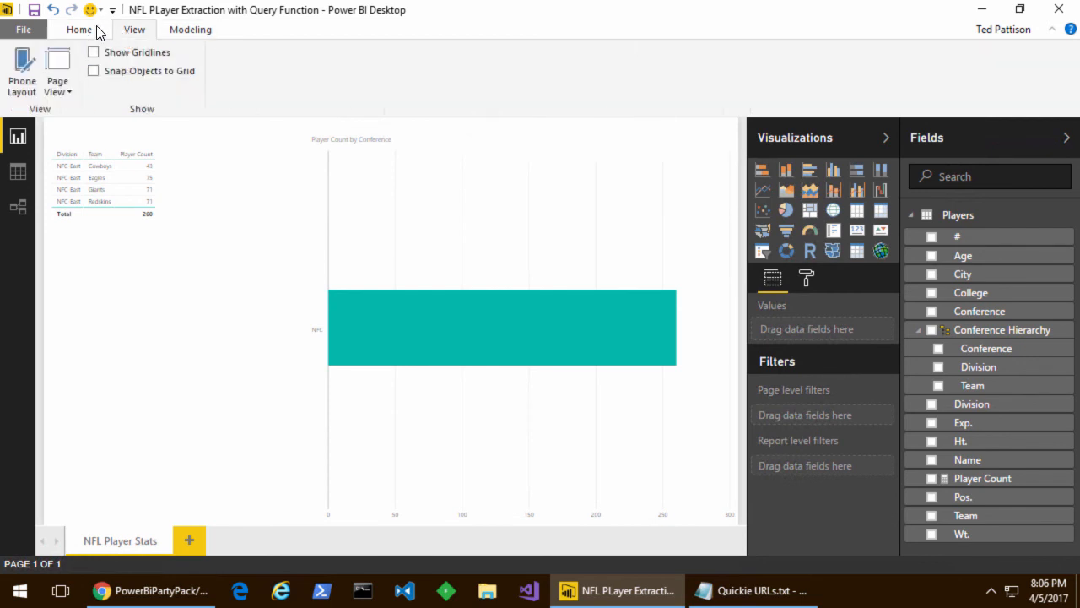
left_click(79, 34)
left_click(279, 88)
left_click(314, 109)
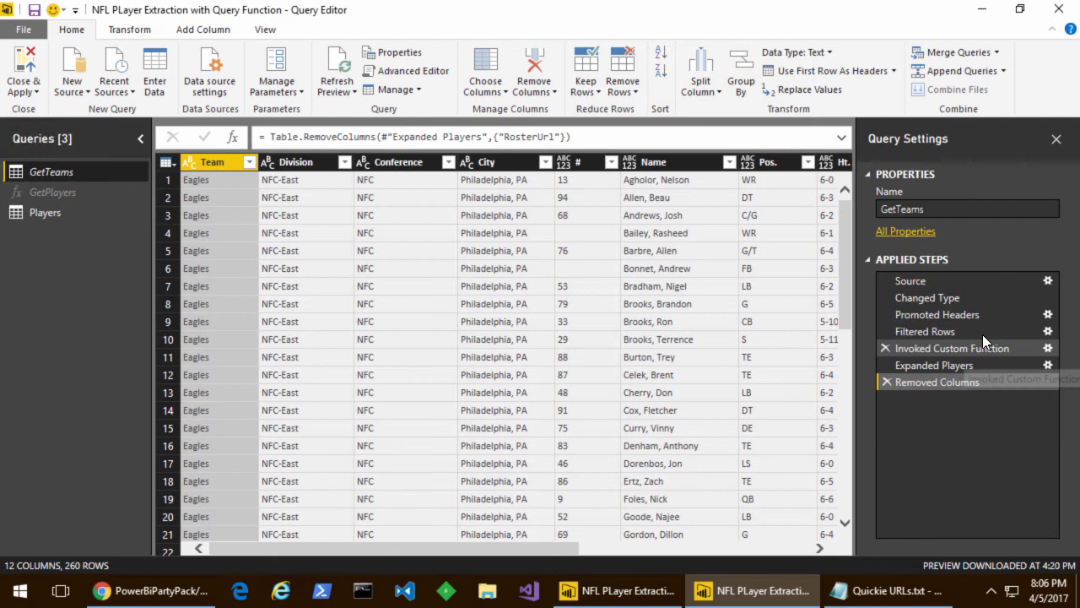
left_click(986, 332)
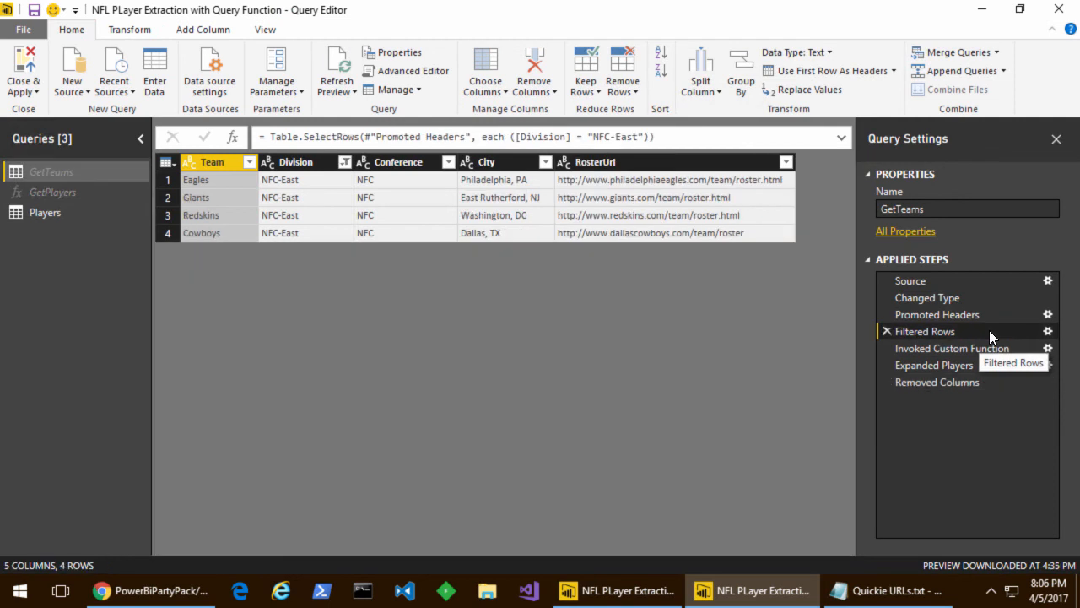
left_click(1047, 331)
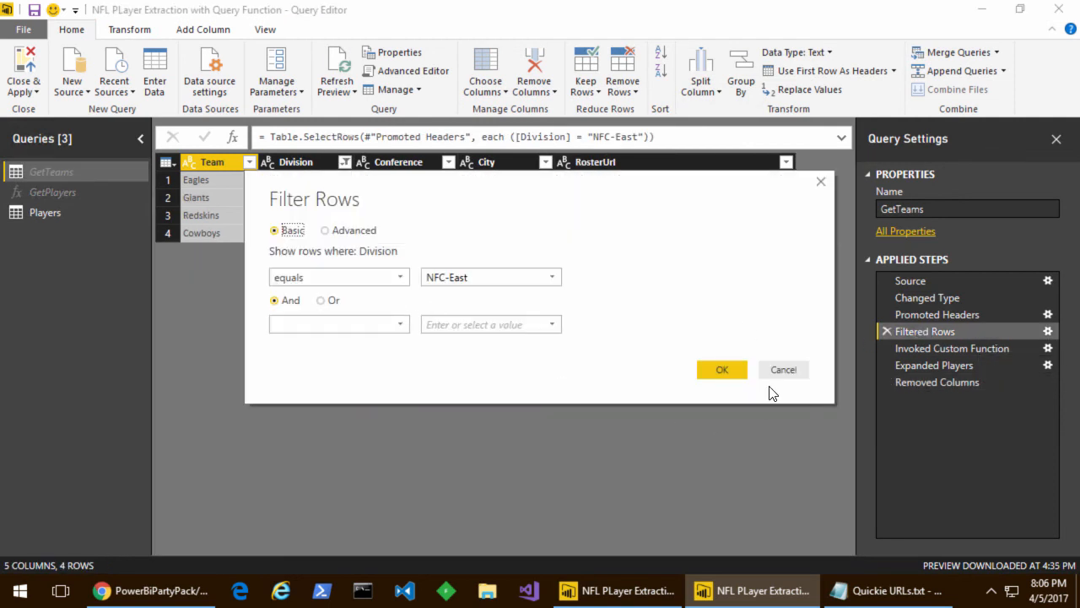
left_click(783, 369)
- Delete the Filtered Rows step from GetTeams and close the Query Editor without applying the changes
right_click(954, 333)
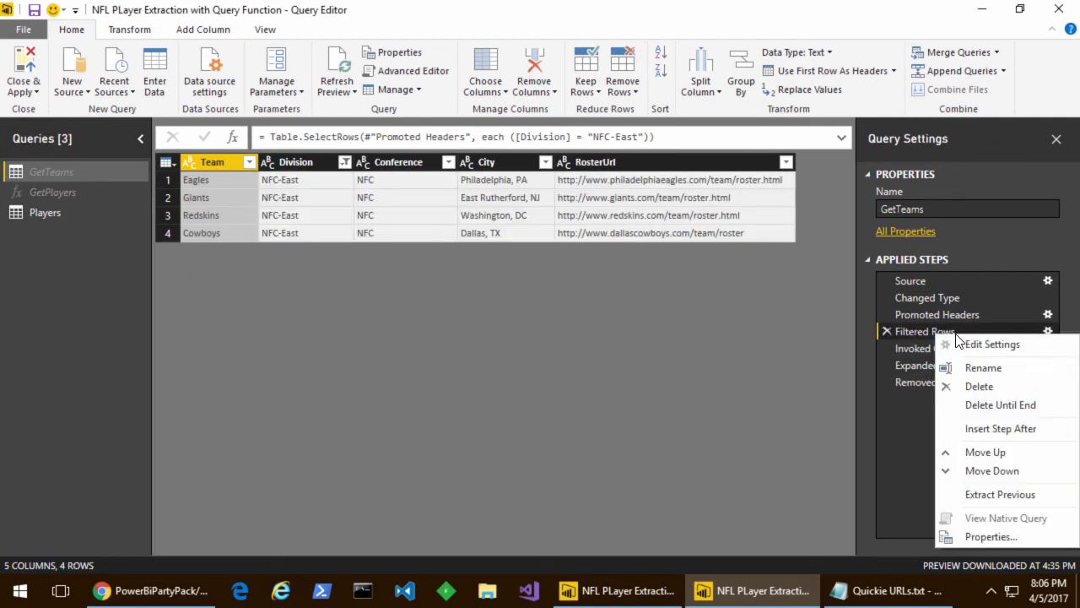
left_click(980, 386)
left_click(625, 331)
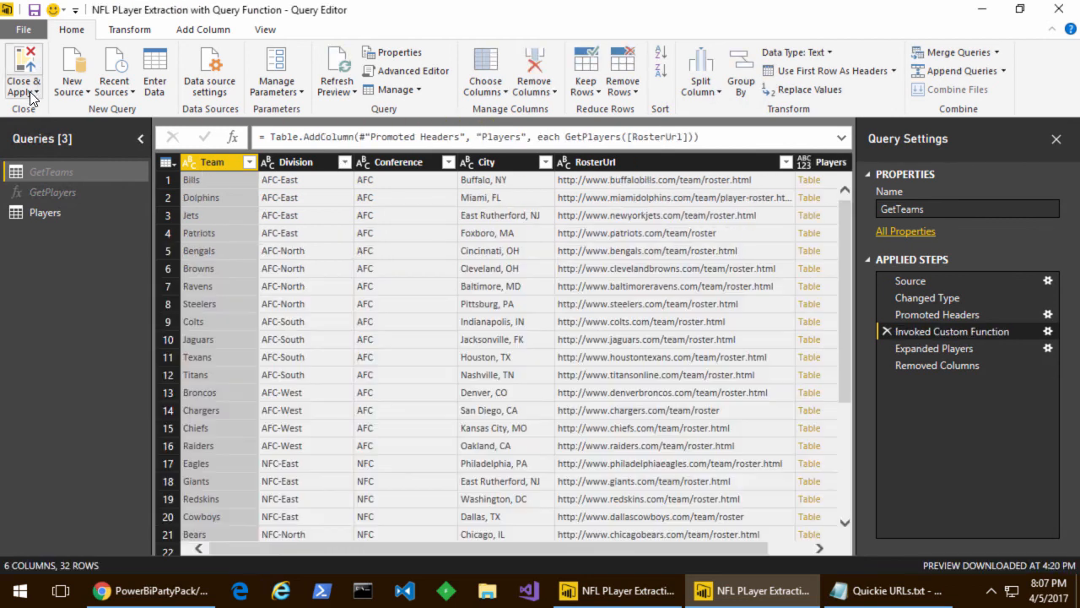
left_click(23, 89)
left_click(38, 147)
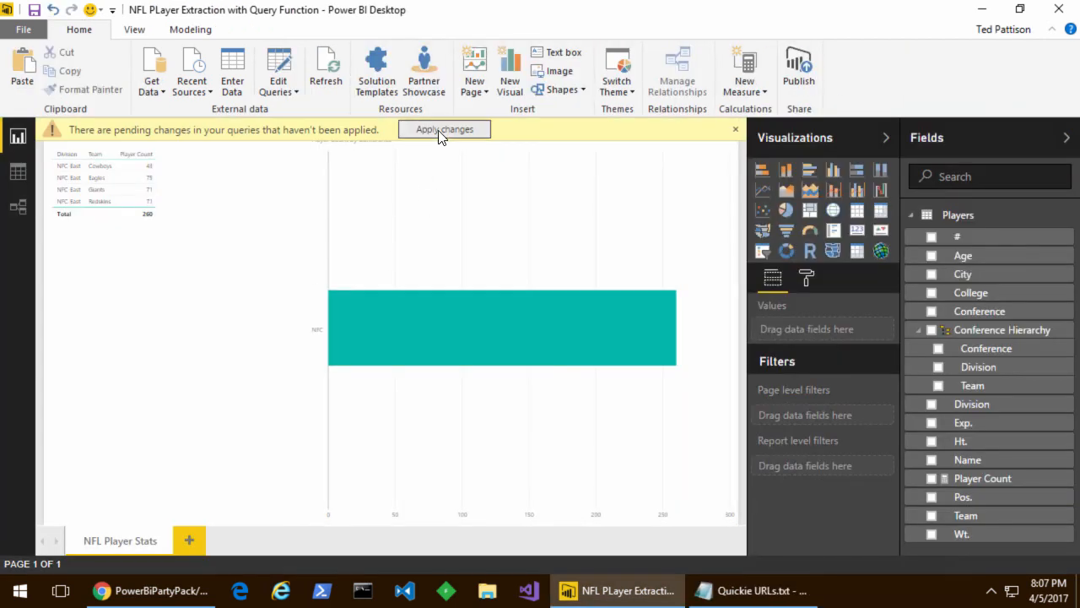
- Apply the pending query changes and enlarge the player count table down to the bottom of the report page
left_click(440, 132)
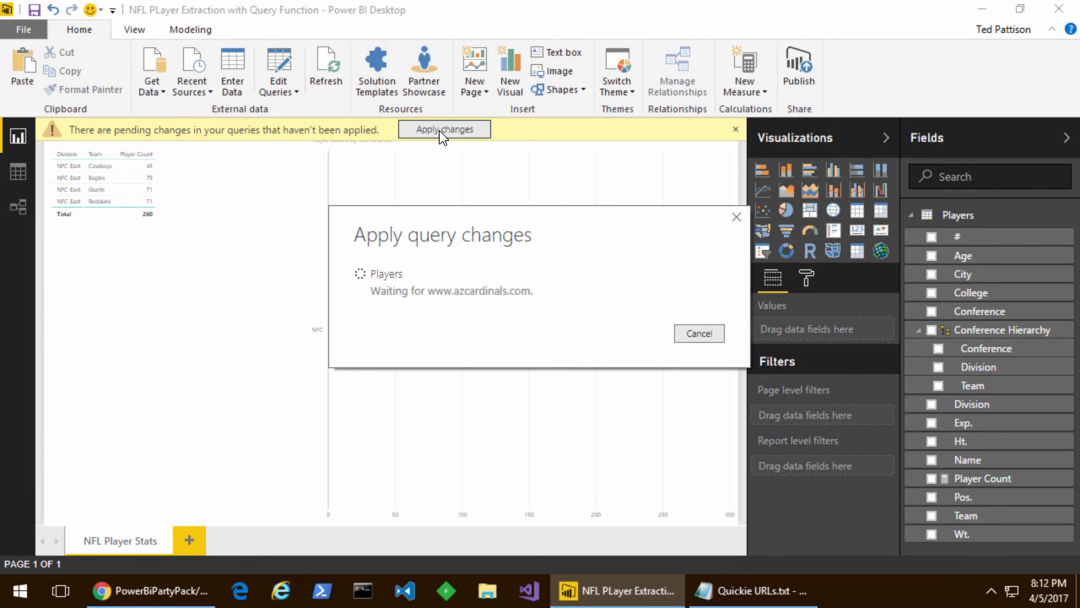
left_click_drag(118, 320, 162, 524)
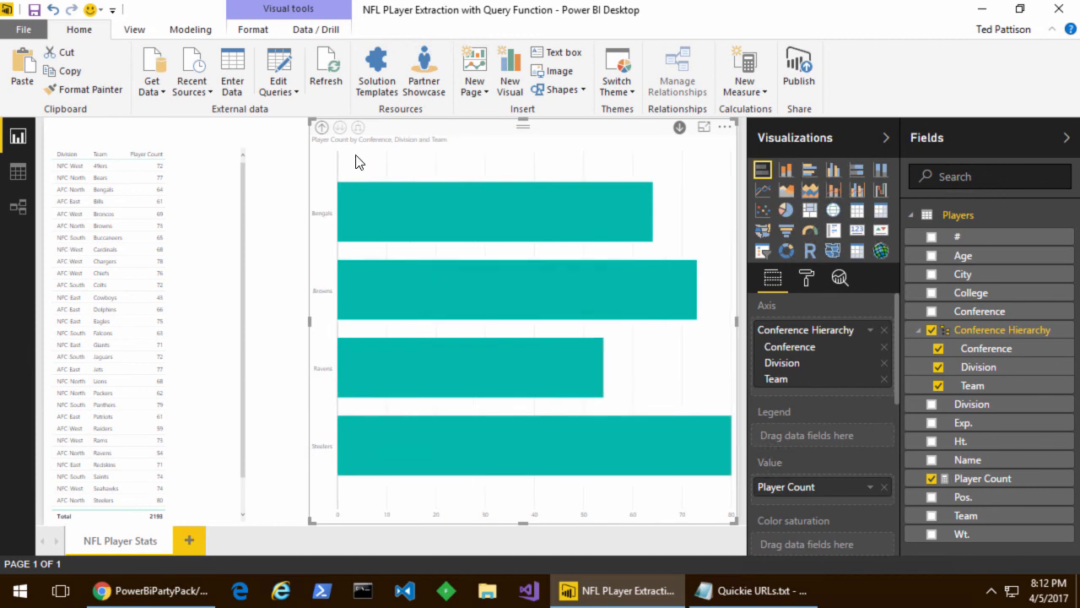
- Drill the bar chart up to Conference, expand it through all hierarchy levels to the teams, and return it to Conference
double_click(321, 128)
double_click(358, 128)
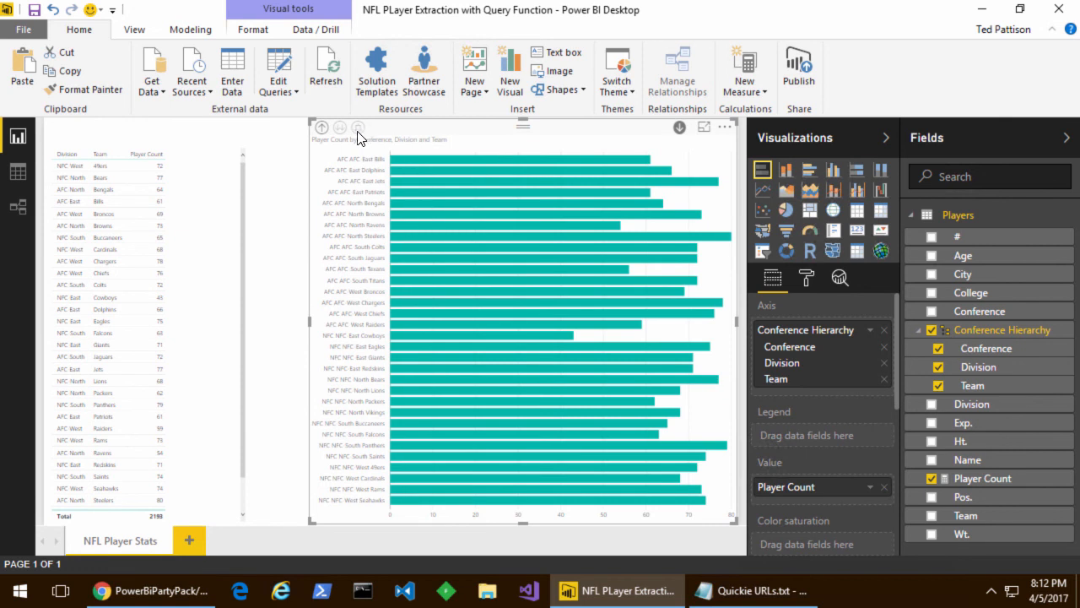
left_click(321, 127)
- Convert the player count table to a matrix and replace its Division and Team rows with the Conference Hierarchy
left_click(184, 150)
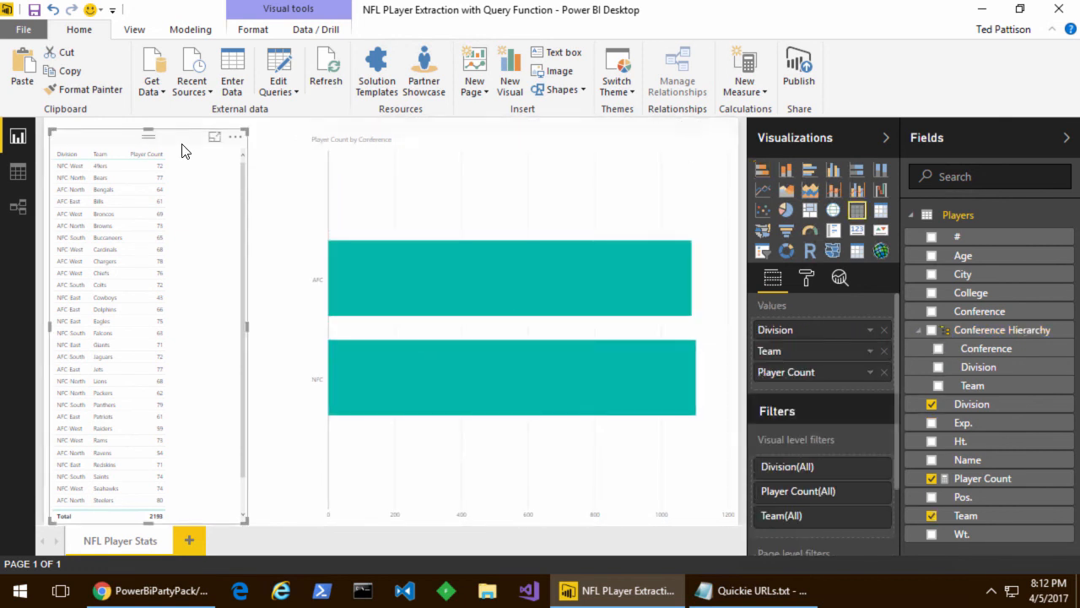
left_click(857, 252)
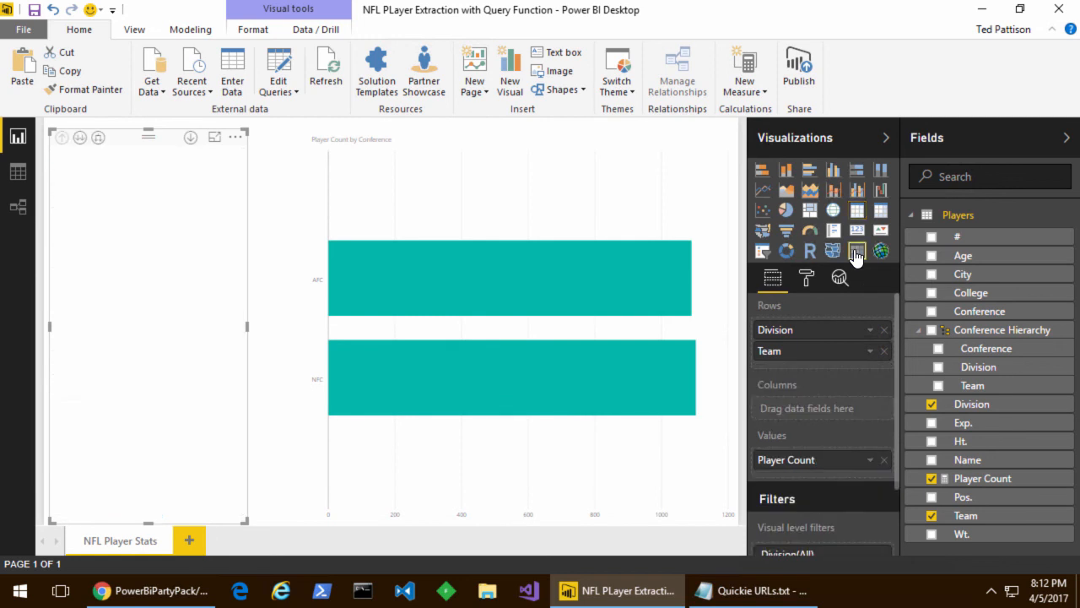
left_click(884, 330)
left_click(883, 330)
left_click(932, 330)
- Cross-highlight the bar chart by selecting NFC and AFC in the matrix, and clear the selection
left_click(63, 183)
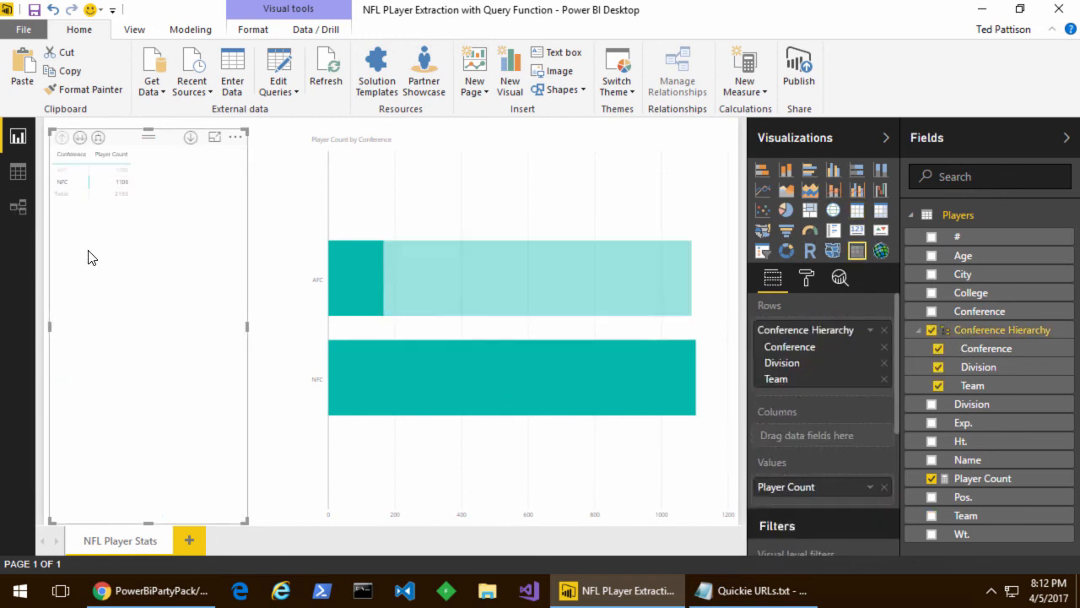
left_click(63, 171)
left_click(63, 171)
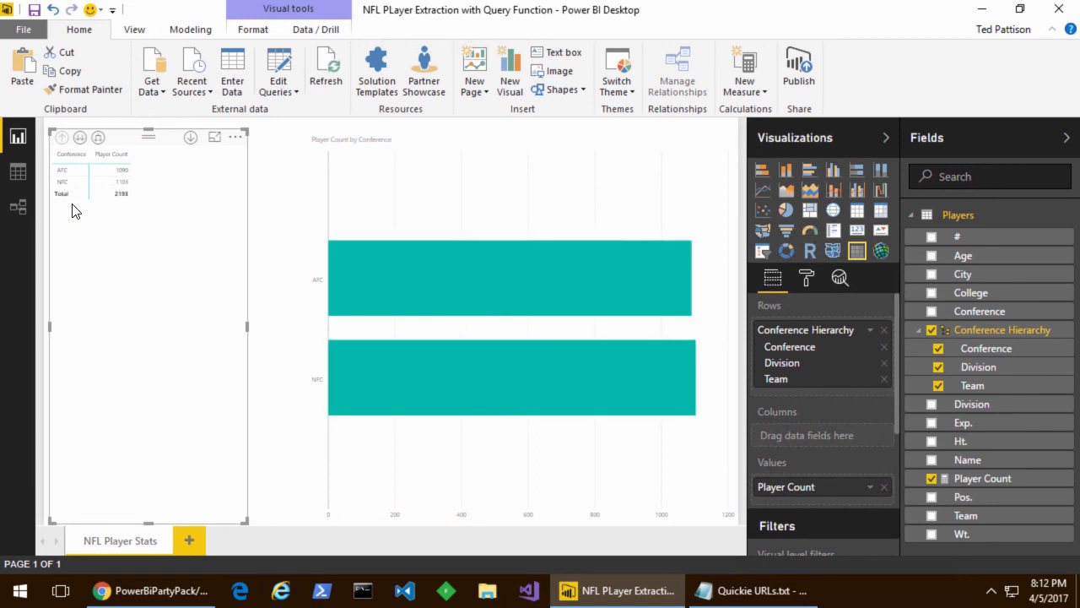
- Move the whole matrix down to the Team level of the hierarchy and return it to the Conference level
left_click(79, 137)
left_click(79, 136)
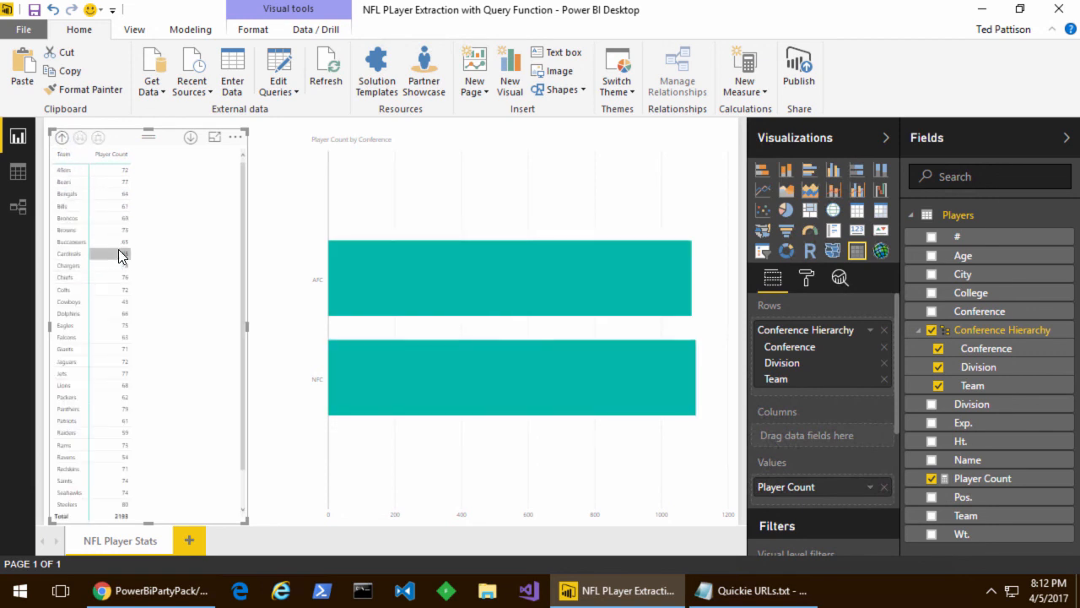
left_click(62, 138)
left_click(61, 139)
- Turn on drill-down for the matrix, drill through AFC and AFC North to the teams, and drill back up to Conference
left_click(191, 137)
left_click(64, 171)
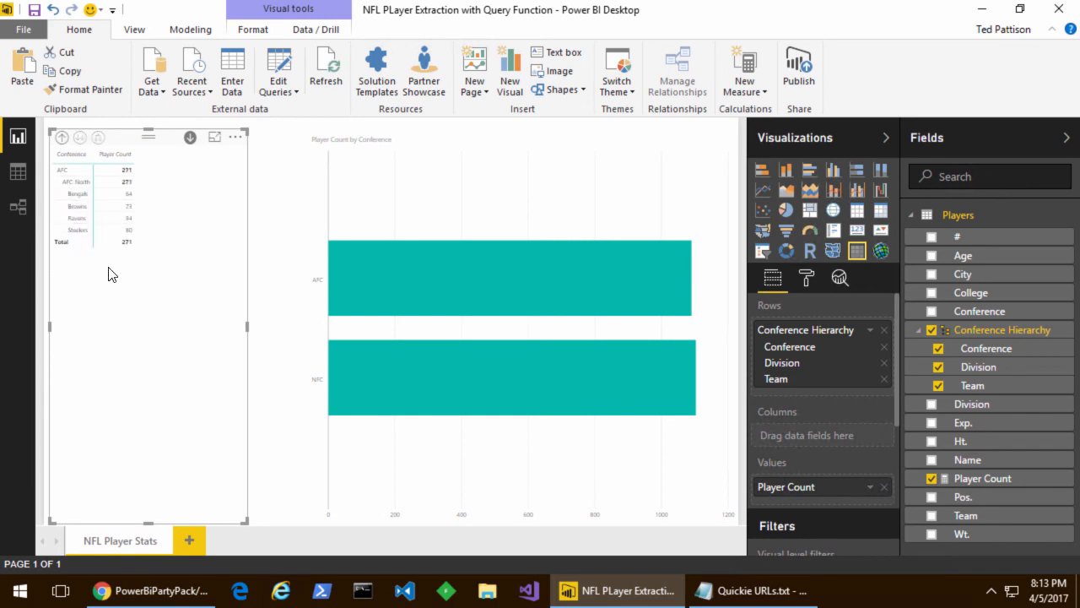
left_click(61, 137)
left_click(62, 137)
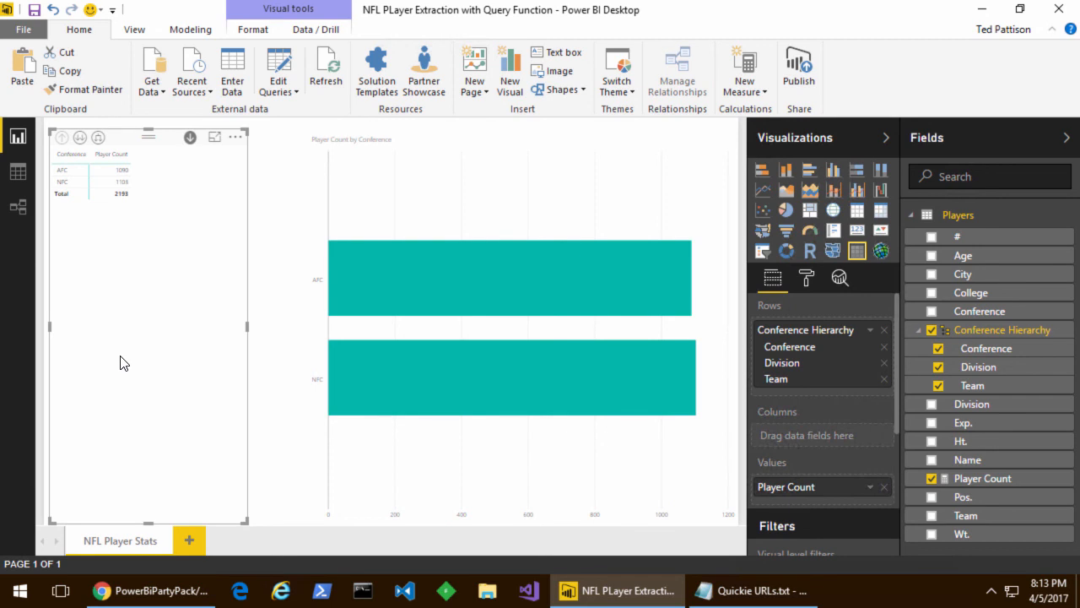
- Expand the matrix by two hierarchy levels to nest divisions and teams under each conference
left_click(98, 138)
left_click(98, 137)
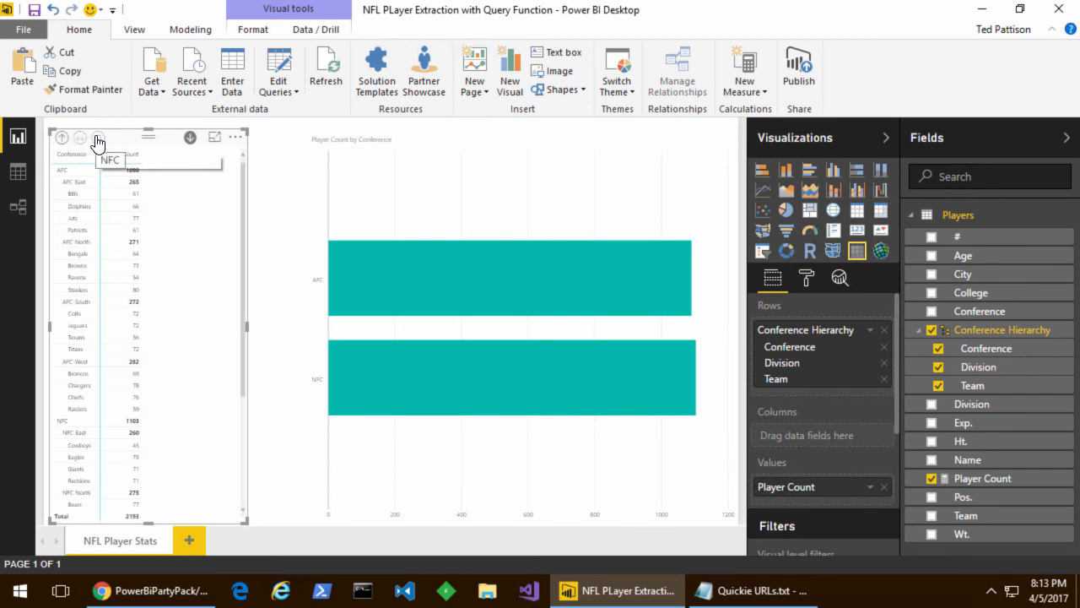